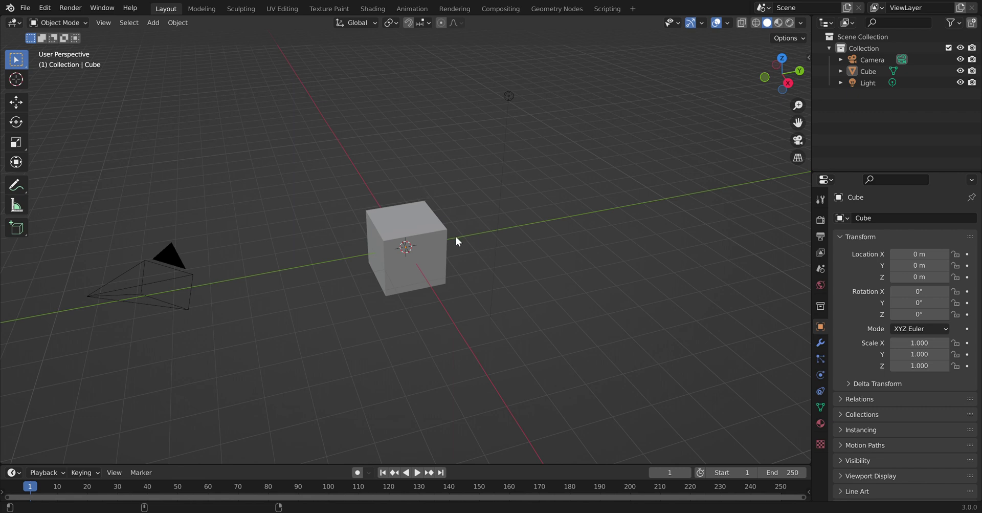
Delete the default camera, cube and light from the scene.
{"action": "middle_click_drag", "start_coordinate": [538, 205], "coordinate": [579, 158]}
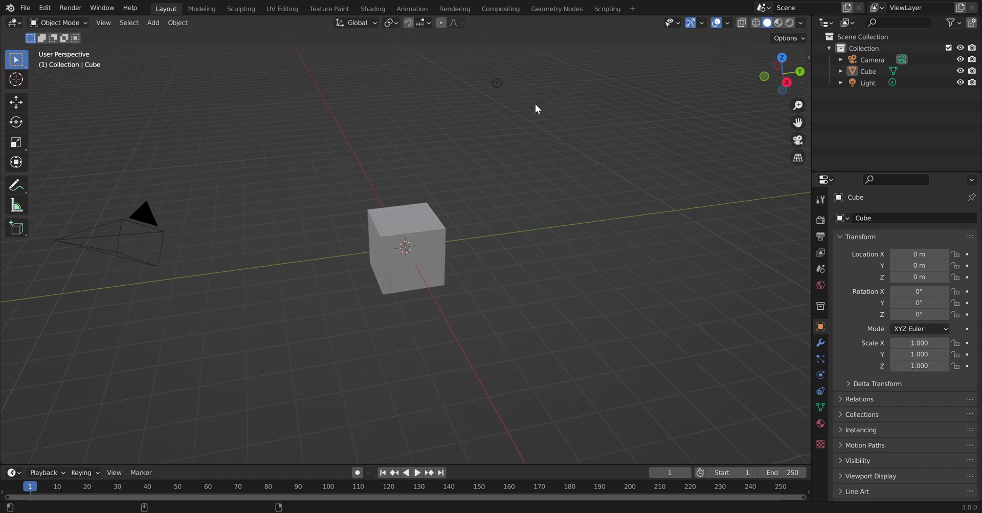
{"action": "left_click_drag", "start_coordinate": [571, 71], "coordinate": [40, 388]}
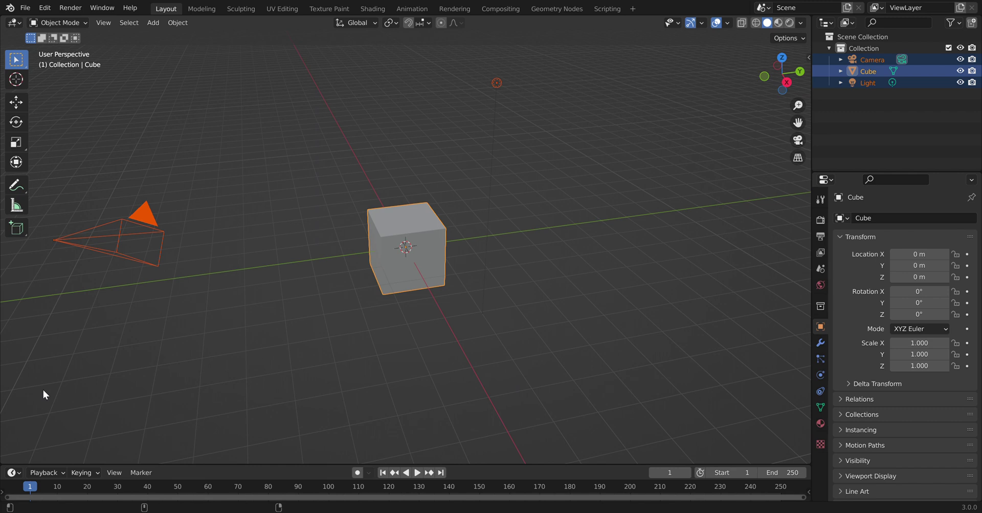
{"action": "key", "text": "Delete"}
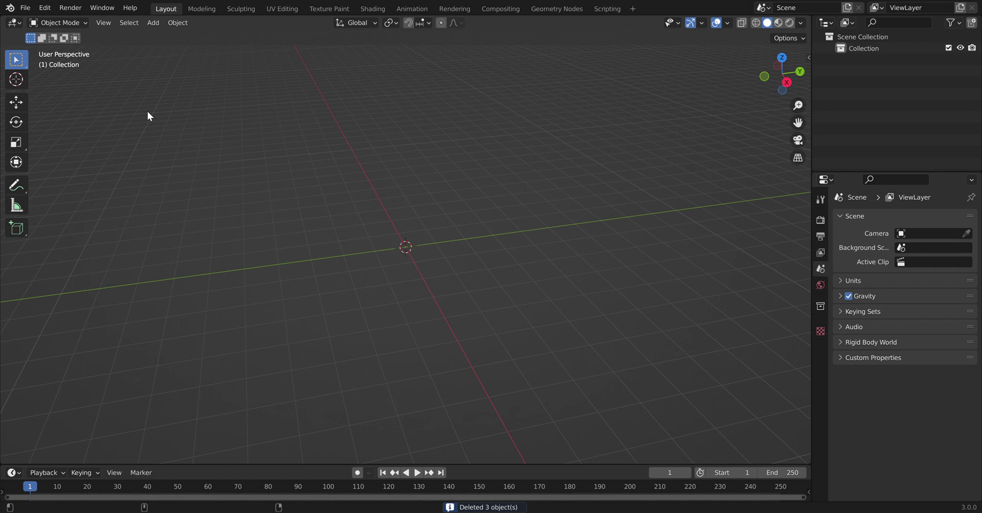
Add a mesh plane at the scene origin.
{"action": "left_click", "coordinate": [147, 24]}
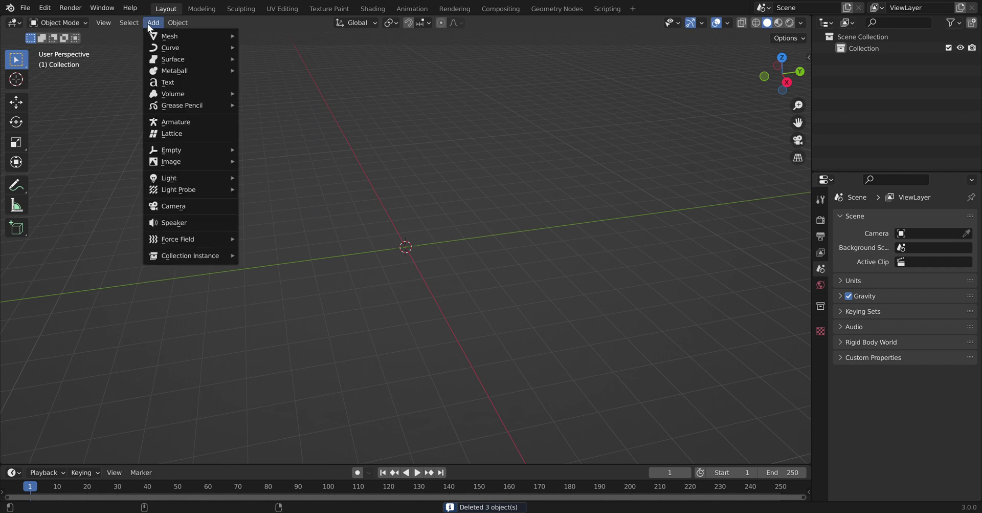
{"action": "mouse_move", "coordinate": [160, 36]}
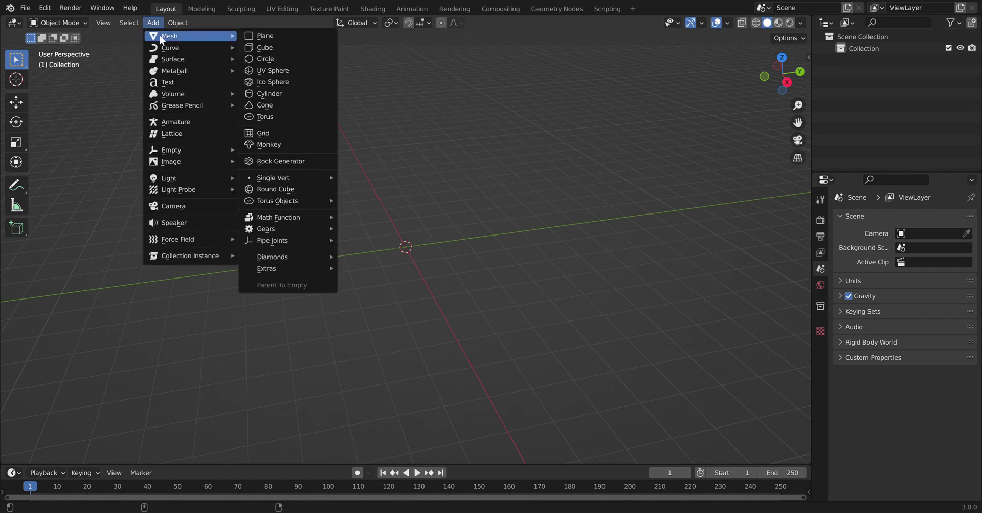
{"action": "left_click", "coordinate": [256, 37]}
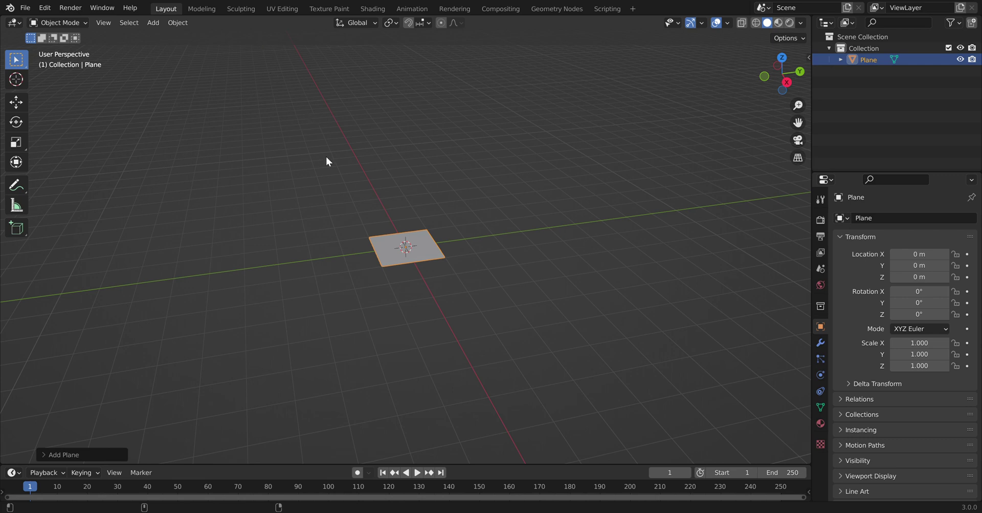
Add an Arrows empty at the origin and set its X rotation to 90°.
{"action": "scroll", "coordinate": [326, 156], "scroll_direction": "up", "scroll_amount": 2}
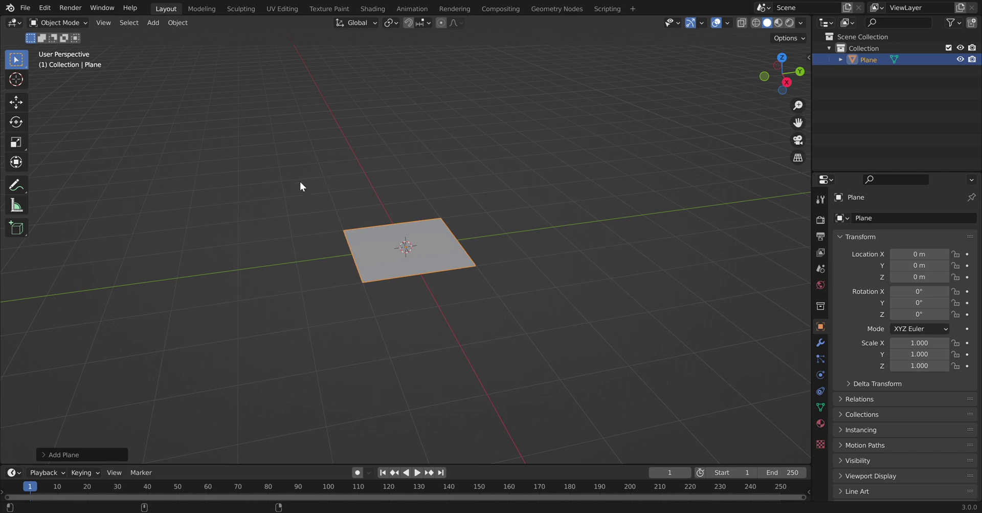
{"action": "left_click", "coordinate": [153, 24]}
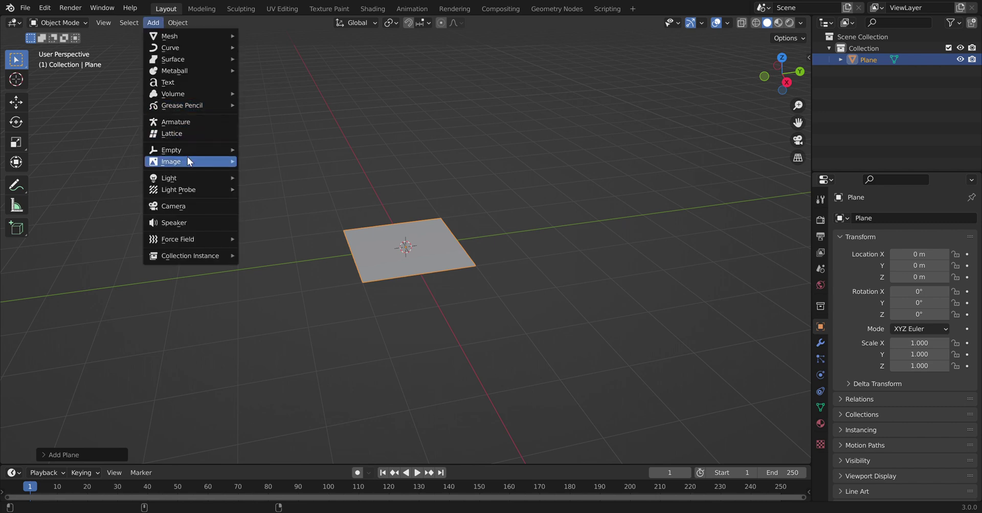
{"action": "mouse_move", "coordinate": [190, 152]}
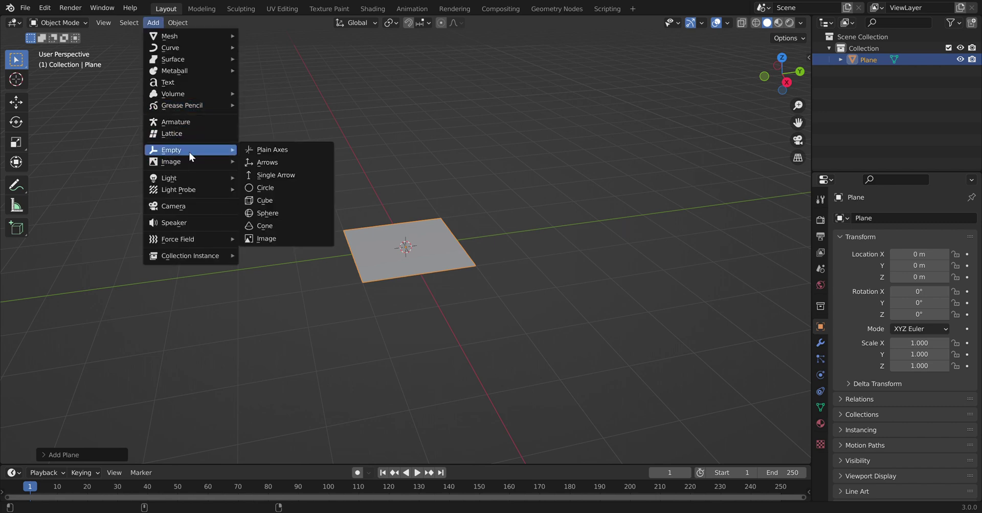
{"action": "left_click", "coordinate": [294, 161]}
{"action": "mouse_move", "coordinate": [328, 161]}
{"action": "middle_mouse_down"}
{"action": "mouse_move", "coordinate": [313, 144]}
{"action": "mouse_move", "coordinate": [337, 157]}
{"action": "middle_mouse_up"}
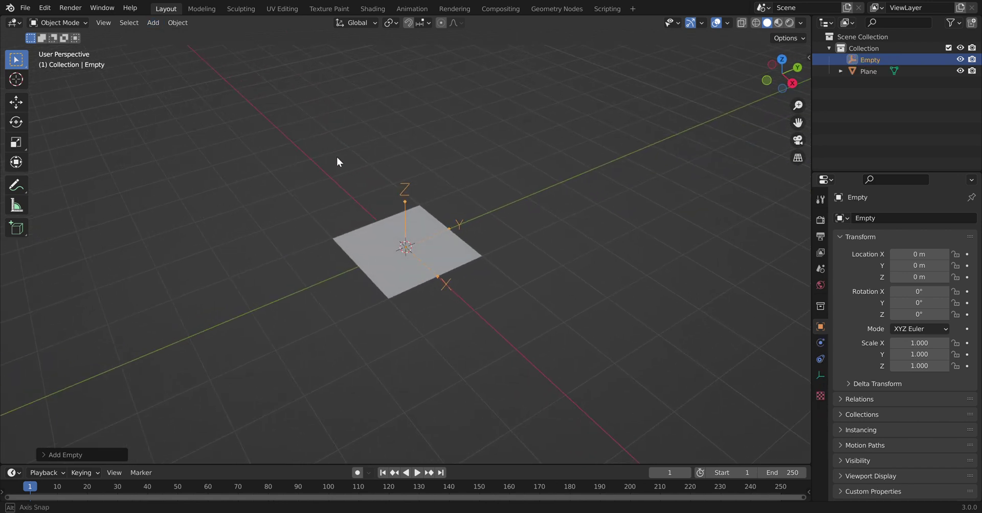
{"action": "left_click", "coordinate": [925, 295]}
{"action": "type", "text": "90"}
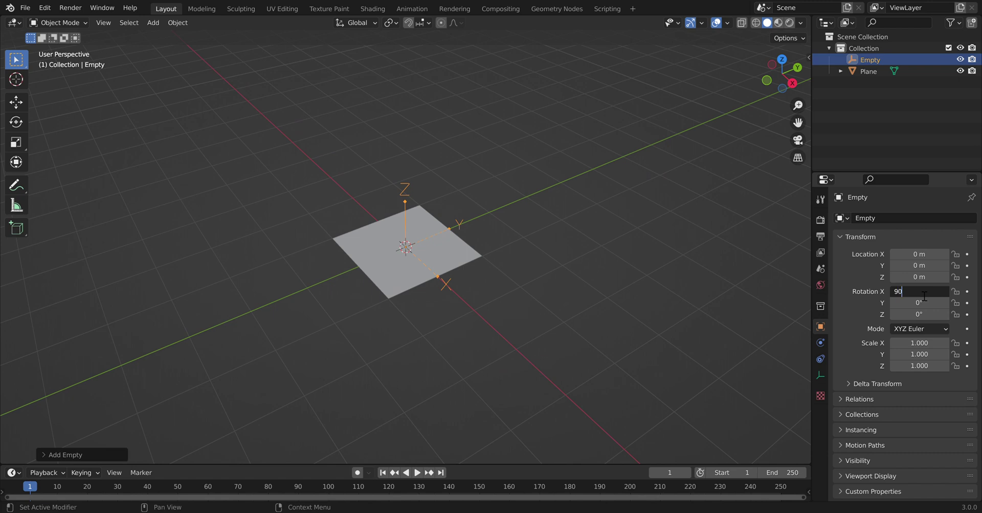
{"action": "key", "text": "Return"}
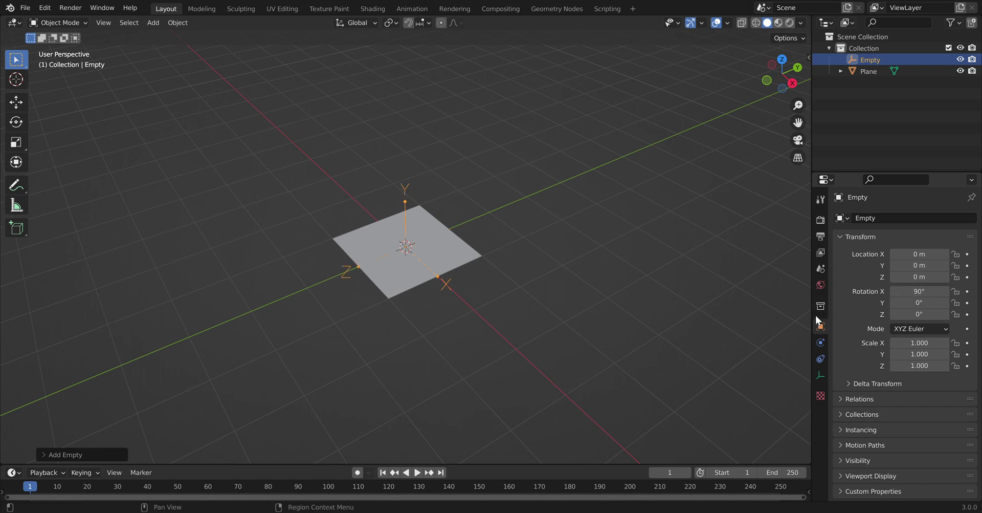
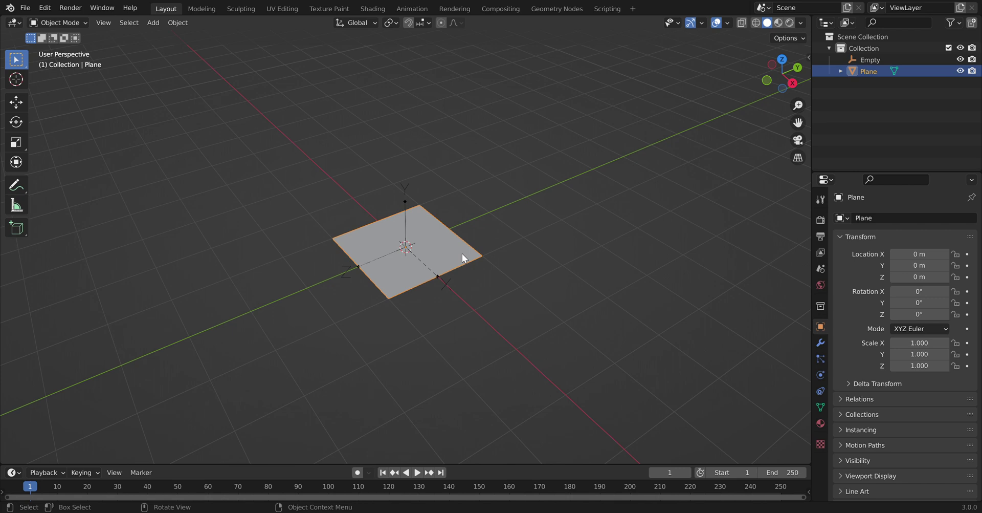
Subdivide the plane's face in Edit Mode with 10 cuts.
{"action": "key", "text": "Tab"}
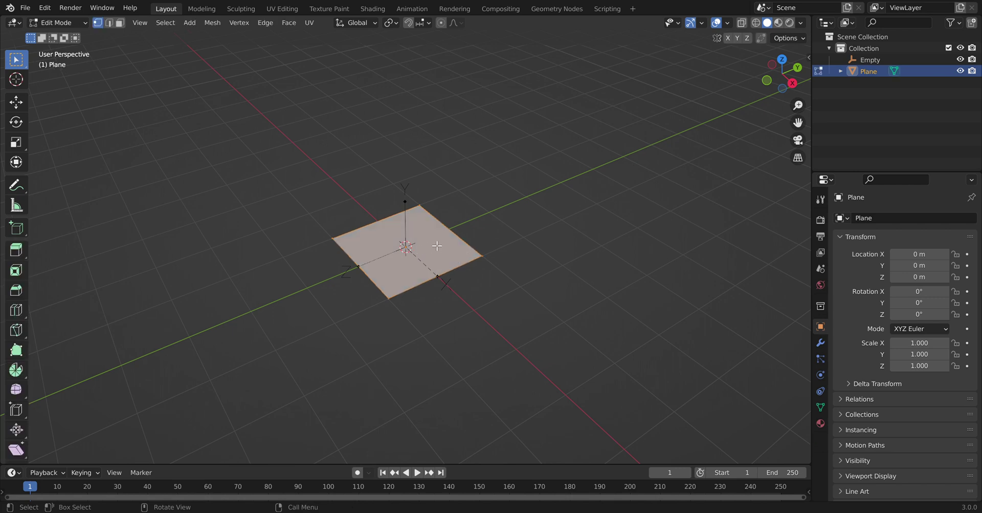
{"action": "right_click", "coordinate": [437, 245]}
{"action": "left_click", "coordinate": [432, 241]}
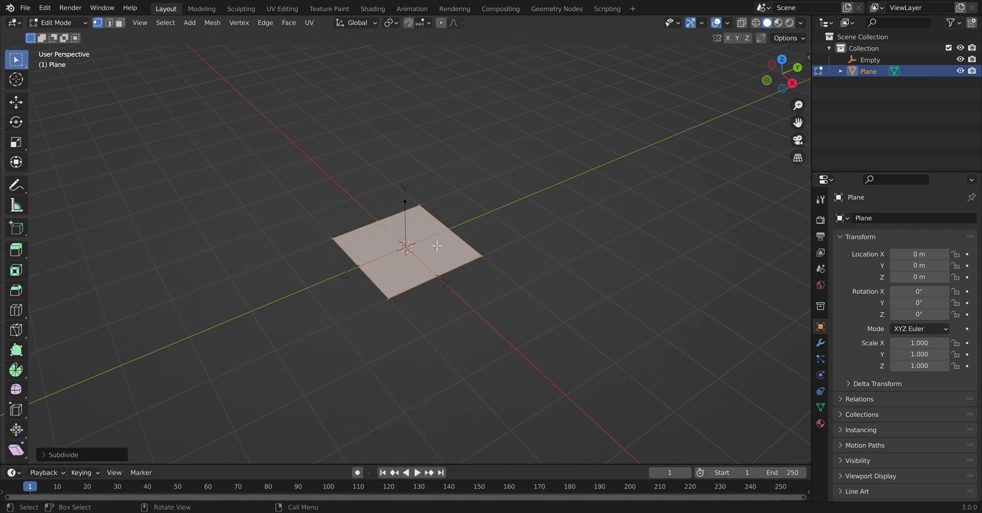
{"action": "left_click", "coordinate": [43, 453]}
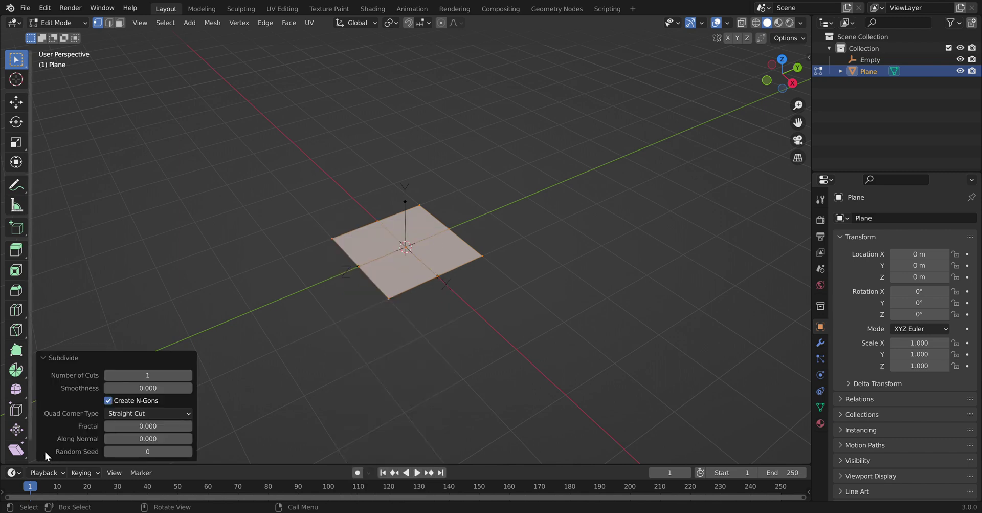
{"action": "left_click_drag", "start_coordinate": [148, 375], "coordinate": [185, 375]}
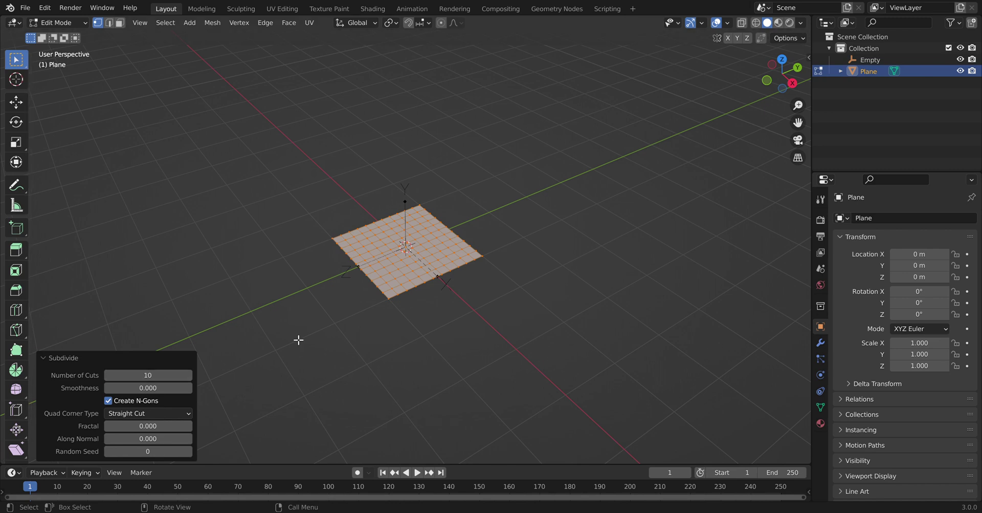
{"action": "key", "text": "ctrl+z"}
{"action": "key", "text": "ctrl+shift+z"}
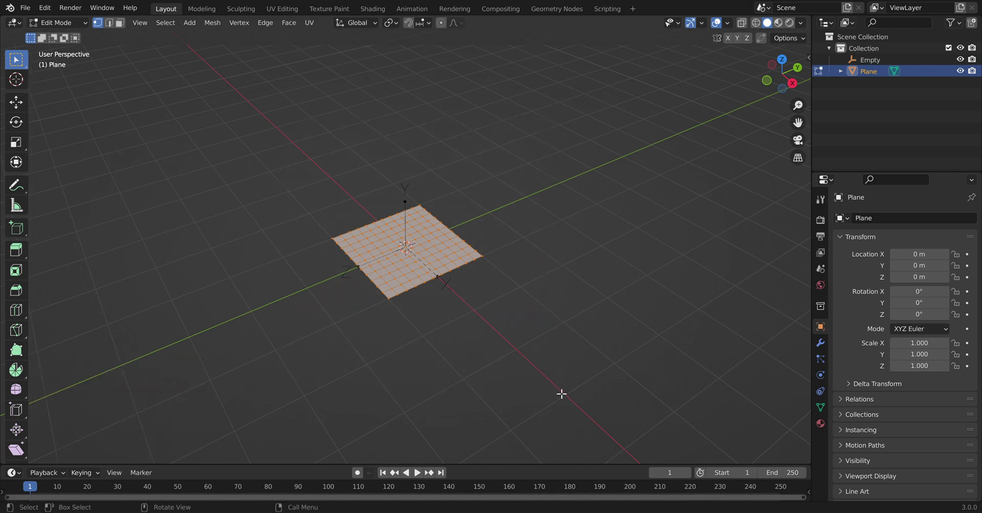
Subdivide the whole plane mesh a second time with 10 cuts, deselect it and return to Object Mode.
{"action": "right_click", "coordinate": [360, 244]}
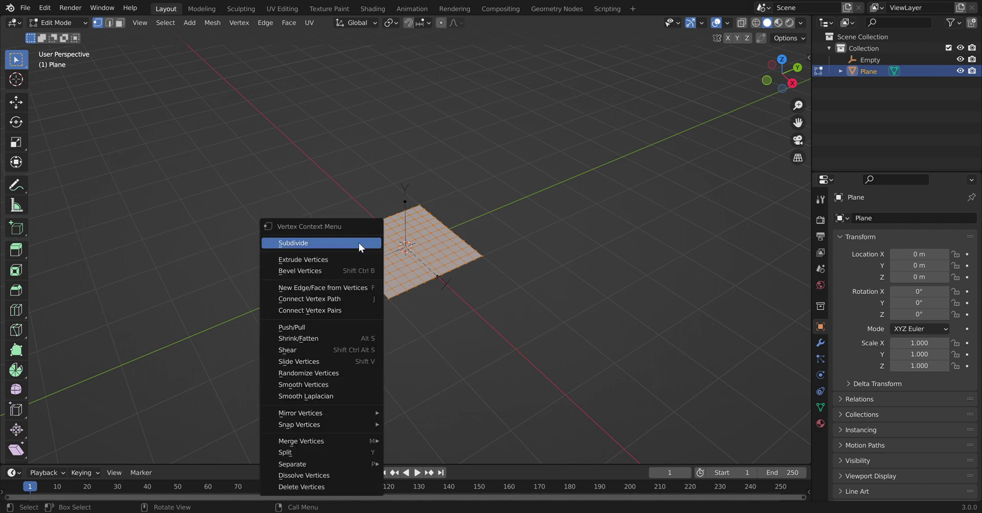
{"action": "left_click", "coordinate": [358, 243]}
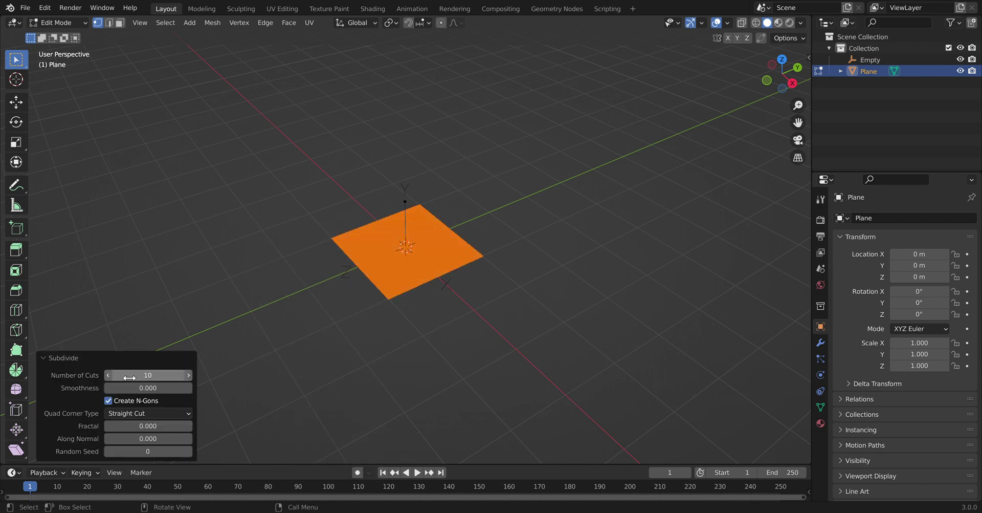
{"action": "left_click", "coordinate": [288, 224]}
{"action": "mouse_move", "coordinate": [352, 283]}
{"action": "middle_mouse_down"}
{"action": "mouse_move", "coordinate": [353, 252]}
{"action": "mouse_move", "coordinate": [314, 255]}
{"action": "mouse_move", "coordinate": [339, 278]}
{"action": "middle_mouse_up"}
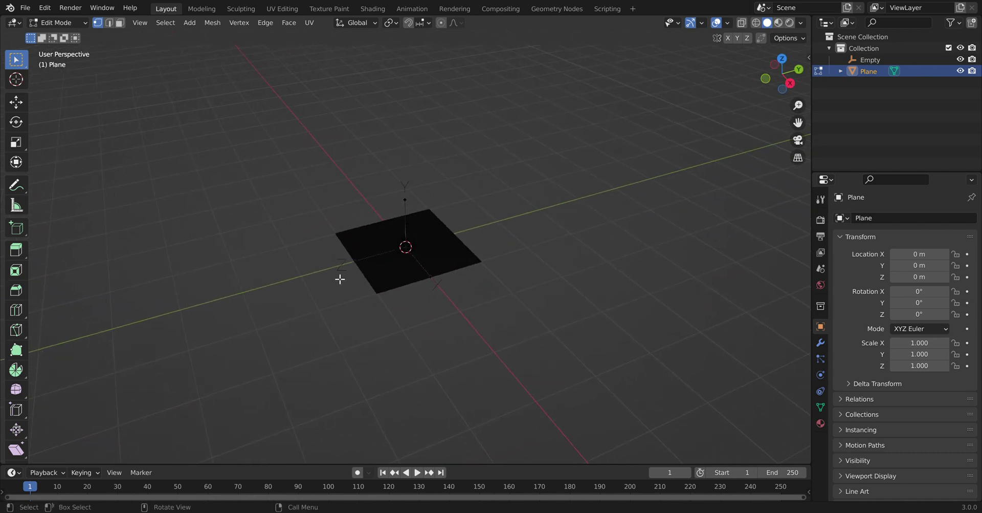
{"action": "key", "text": "Tab"}
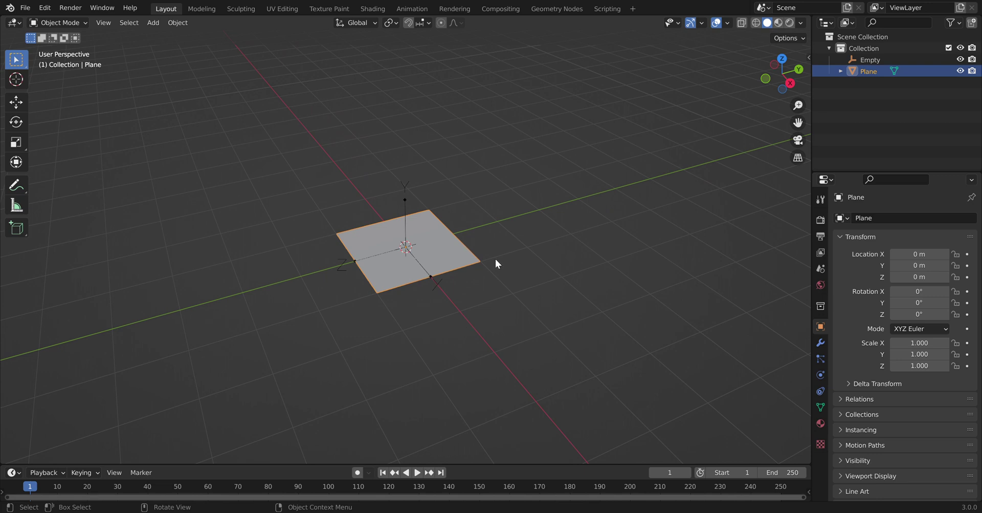
Add a Simple Deform modifier to the plane, set to Bend, with the Empty as its origin.
{"action": "middle_click_drag", "start_coordinate": [487, 262], "coordinate": [492, 254]}
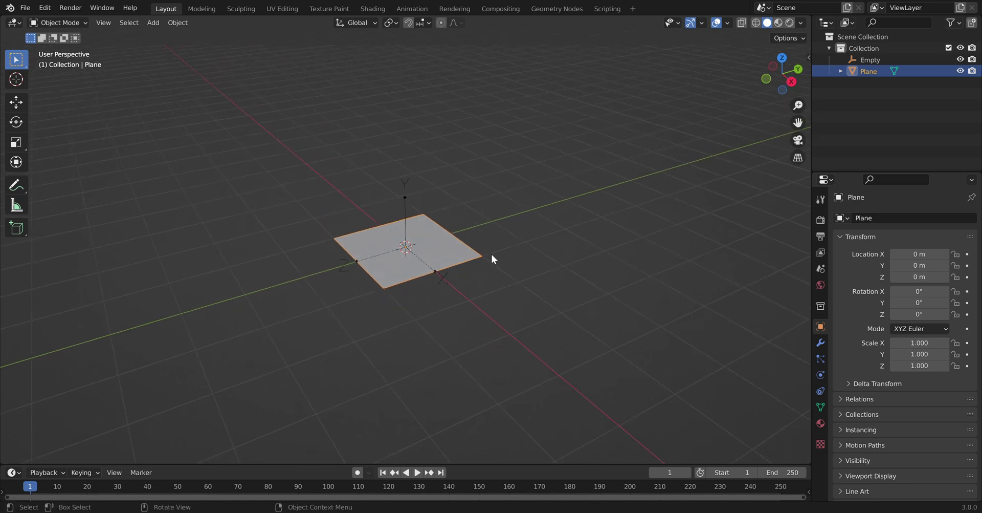
{"action": "left_click", "coordinate": [819, 345]}
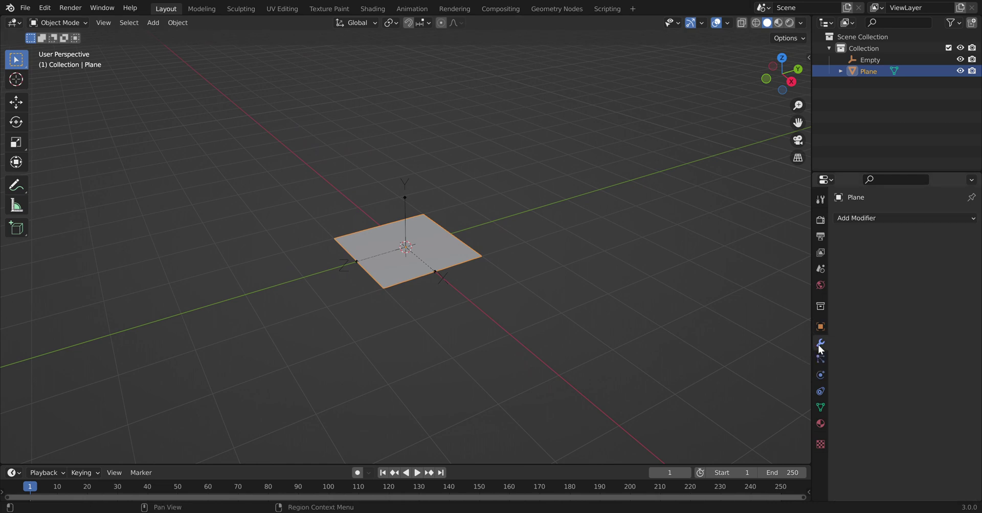
{"action": "left_click", "coordinate": [847, 217]}
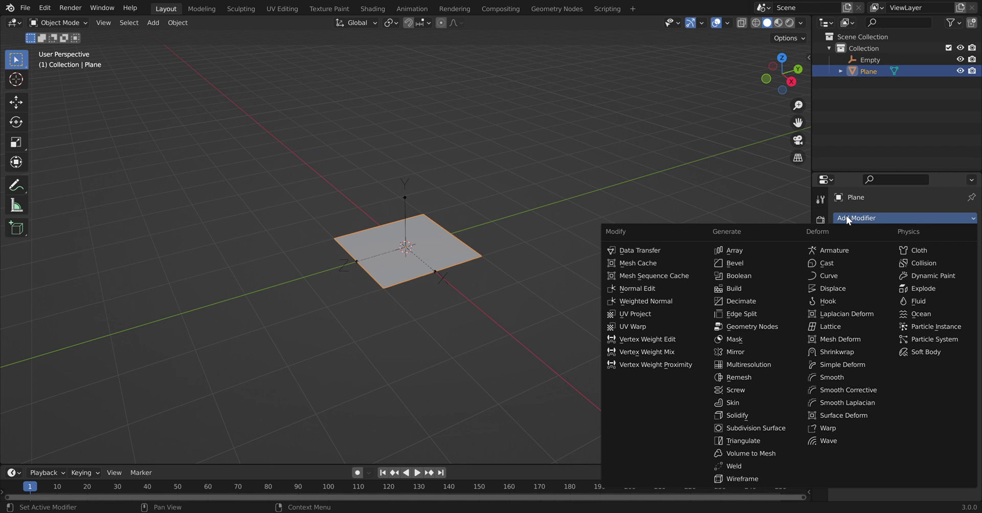
{"action": "left_click", "coordinate": [852, 363]}
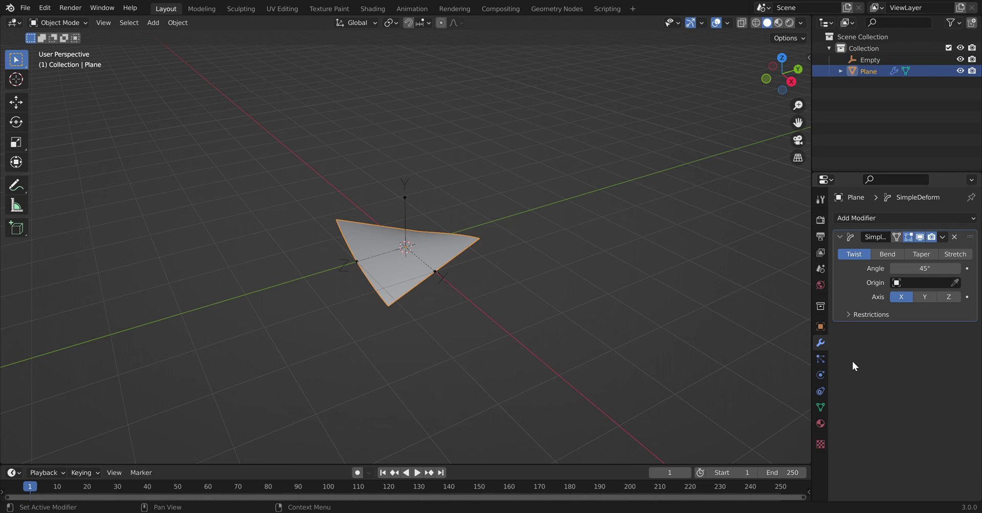
{"action": "left_click", "coordinate": [880, 255]}
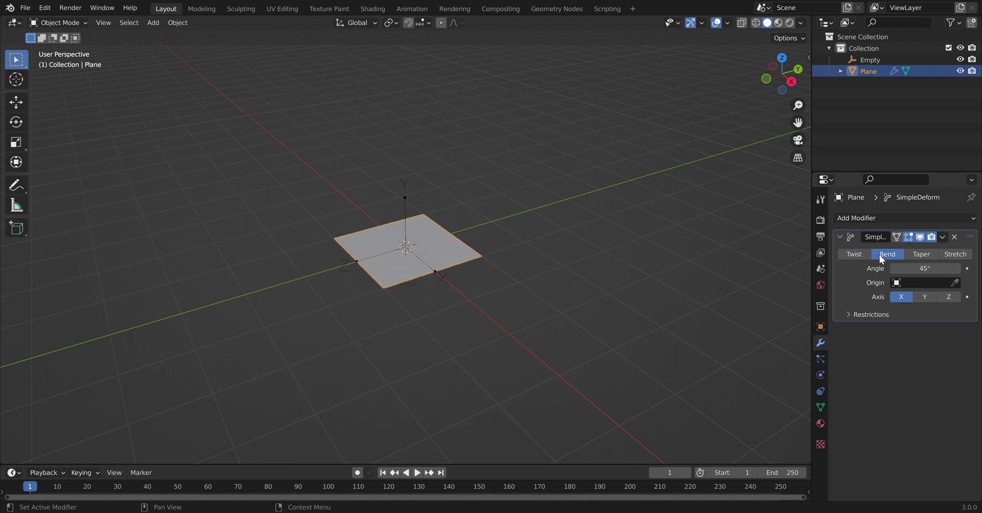
{"action": "left_click", "coordinate": [897, 285]}
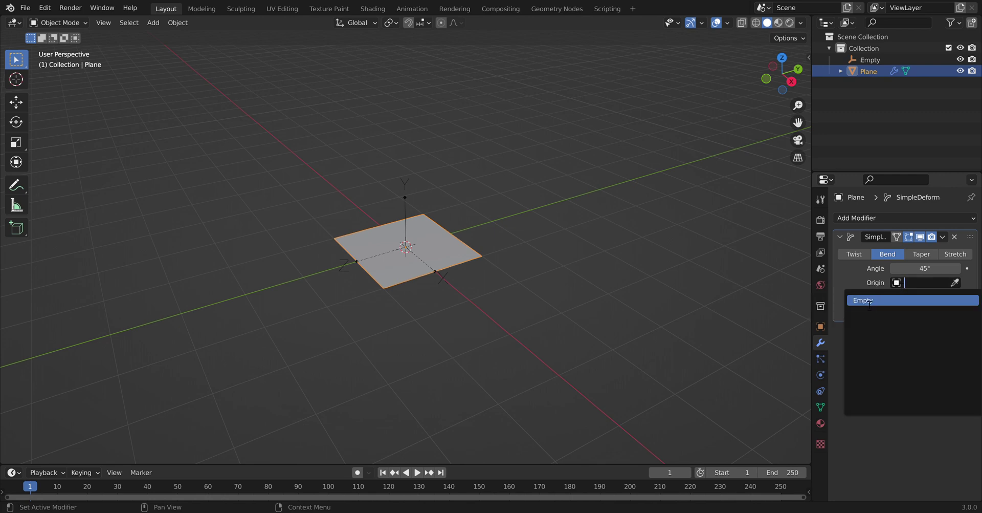
{"action": "left_click", "coordinate": [870, 301]}
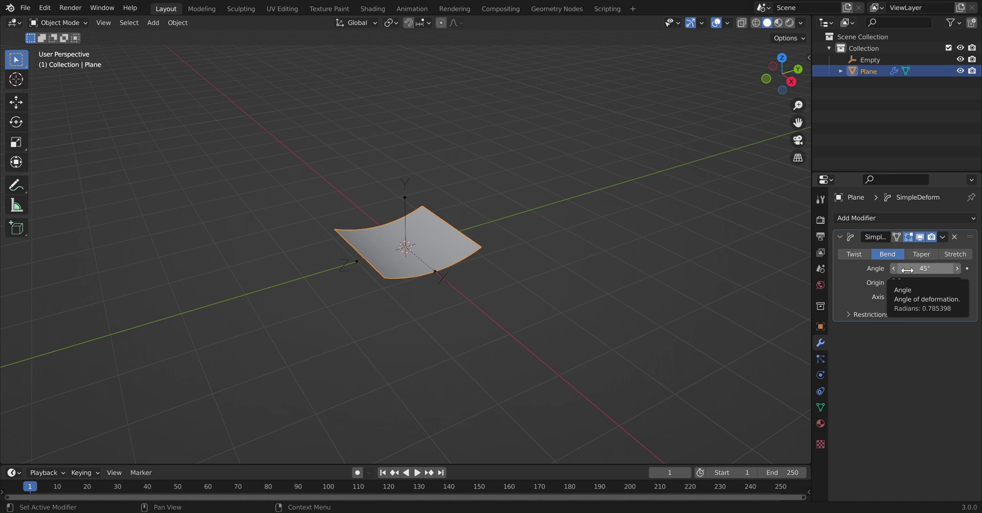
Set the bend angle of the Simple Deform modifier to -360°.
{"action": "left_click_drag", "start_coordinate": [897, 267], "coordinate": [874, 267]}
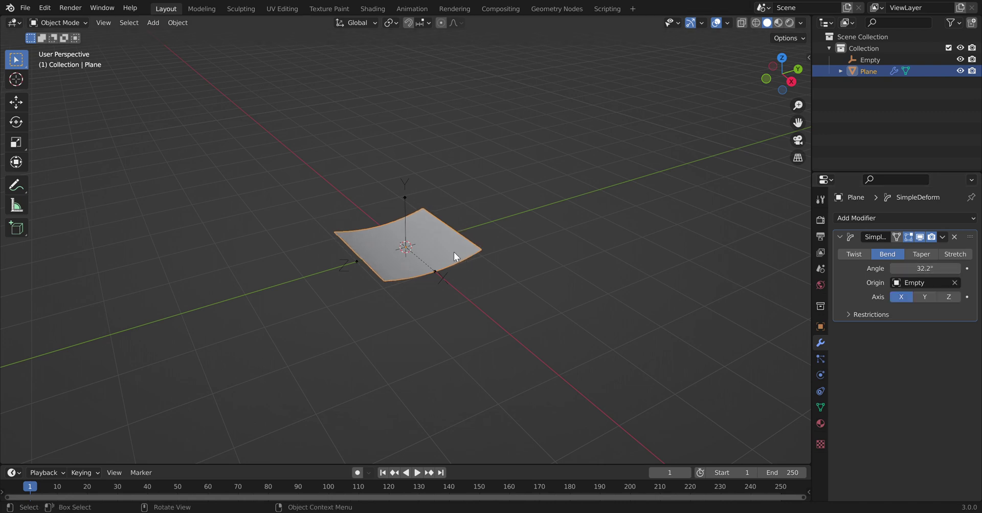
{"action": "middle_click_drag", "start_coordinate": [429, 302], "coordinate": [371, 229]}
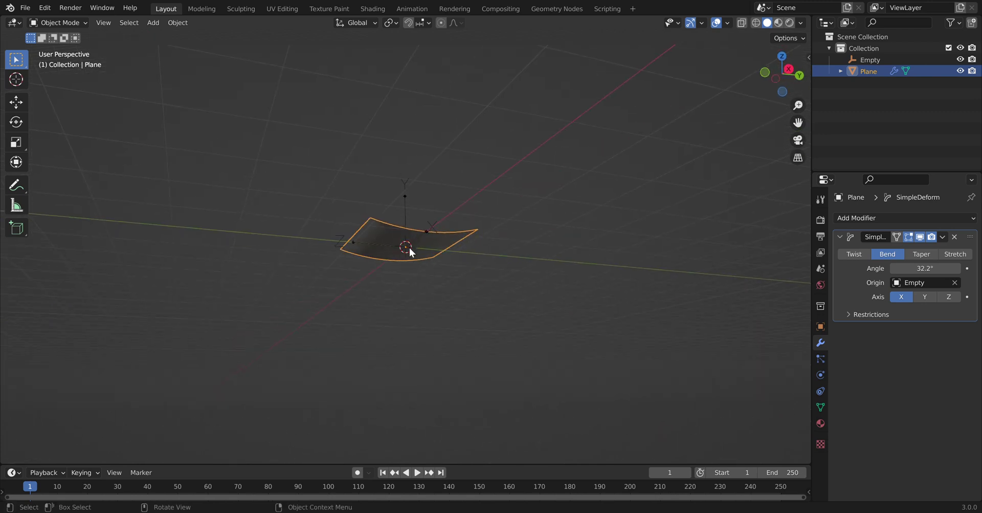
{"action": "left_click", "coordinate": [926, 268]}
{"action": "type", "text": "-360"}
{"action": "key", "text": "Return"}
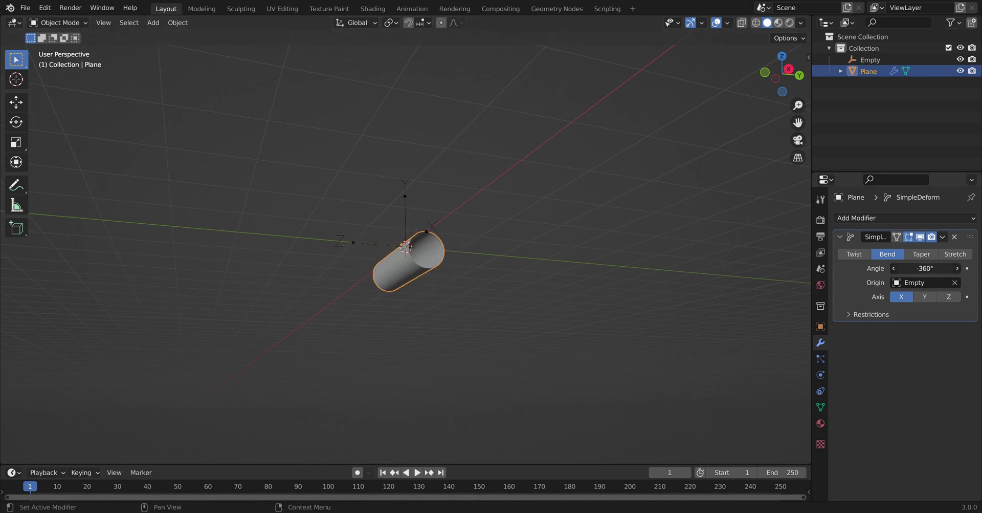
Apply the Simple Deform modifier to the bent plane.
{"action": "middle_click_drag", "start_coordinate": [632, 235], "coordinate": [542, 231]}
{"action": "scroll", "coordinate": [468, 251], "scroll_direction": "up", "scroll_amount": 6}
{"action": "middle_click_drag", "start_coordinate": [487, 309], "coordinate": [467, 192], "text": "shift"}
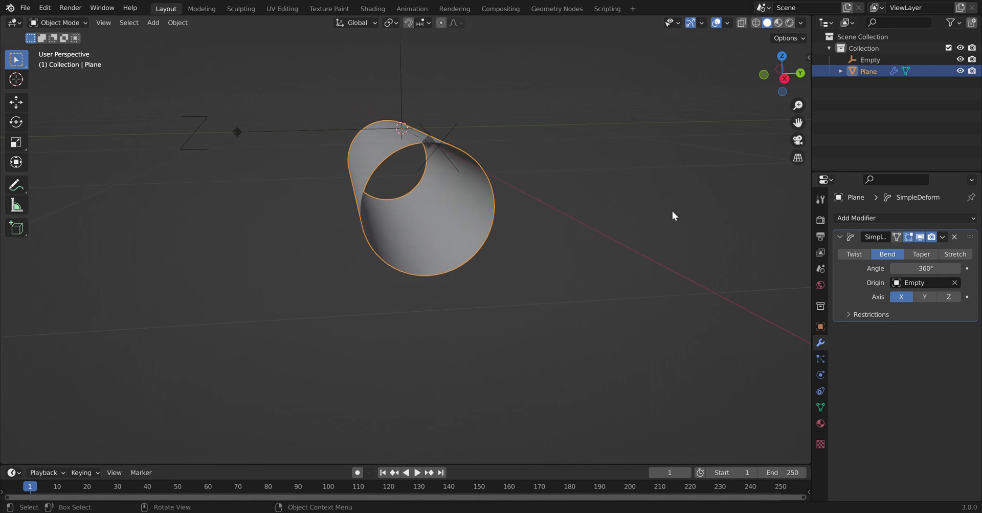
{"action": "key", "text": "Tab"}
{"action": "middle_click_drag", "start_coordinate": [518, 225], "coordinate": [489, 263]}
{"action": "key", "text": "Tab"}
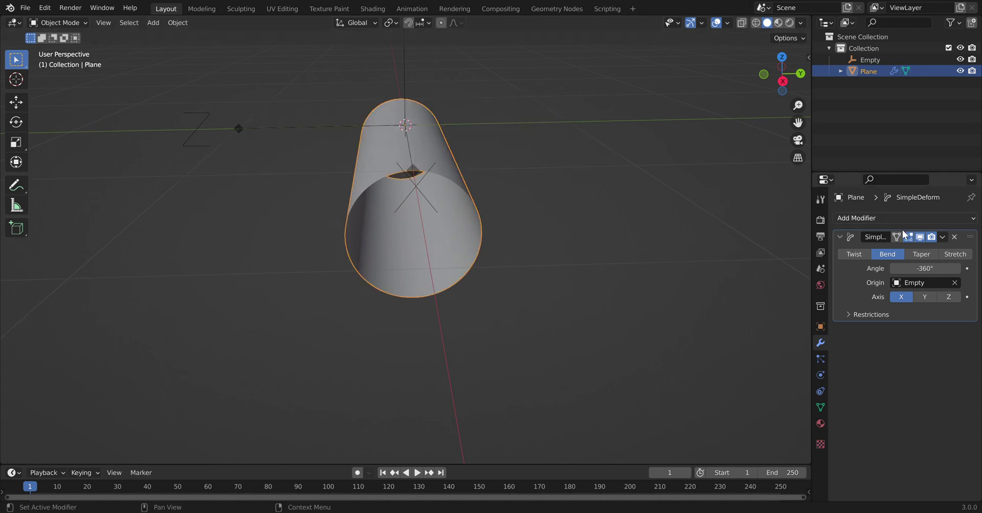
{"action": "left_click", "coordinate": [943, 237]}
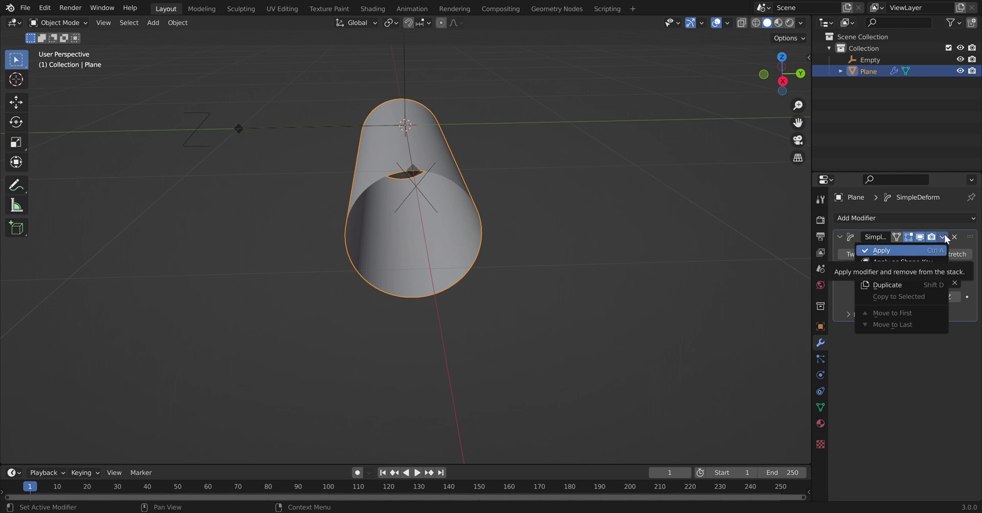
{"action": "left_click", "coordinate": [907, 250]}
Check the tube's mesh in Edit Mode, return to Object Mode and delete the Empty.
{"action": "middle_click_drag", "start_coordinate": [475, 249], "coordinate": [494, 230]}
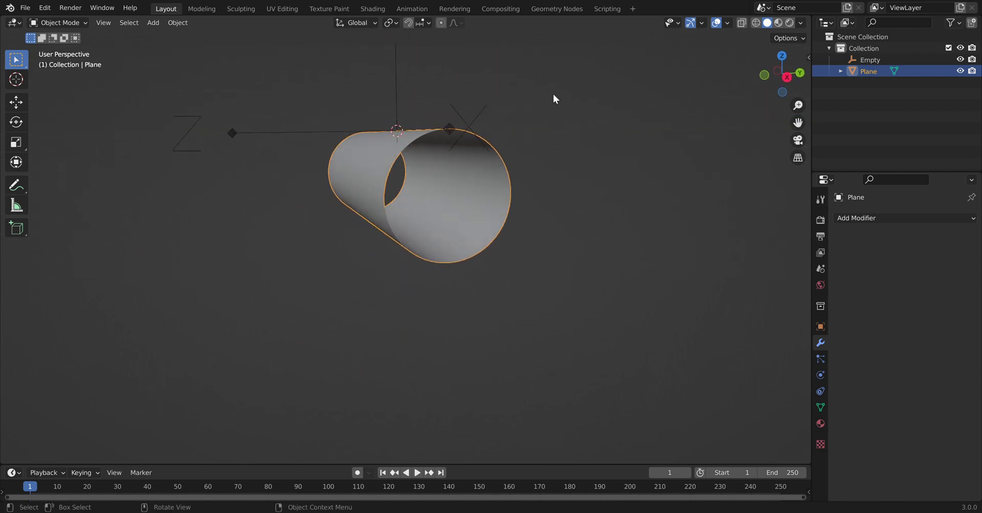
{"action": "middle_click_drag", "start_coordinate": [546, 141], "coordinate": [436, 145]}
{"action": "key", "text": "Tab"}
{"action": "middle_click_drag", "start_coordinate": [473, 172], "coordinate": [483, 193]}
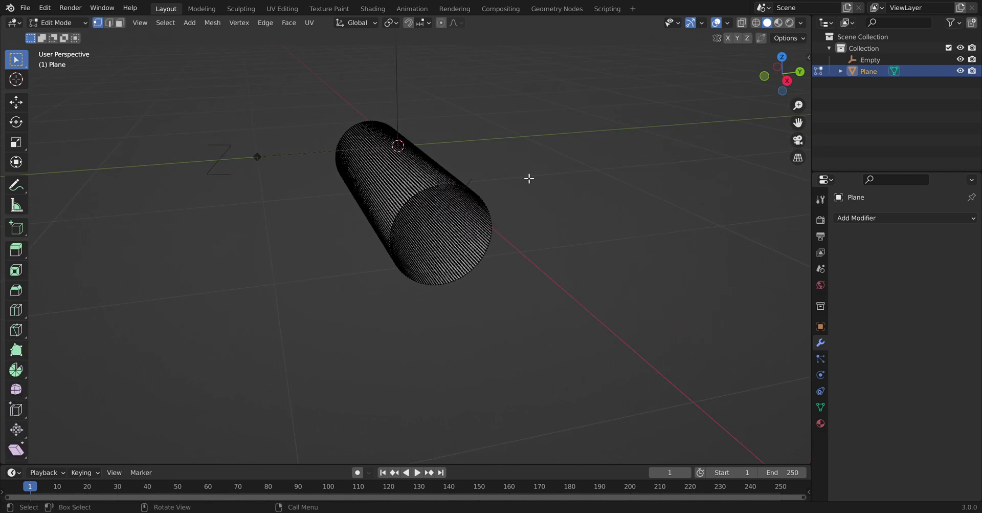
{"action": "key", "text": "Tab"}
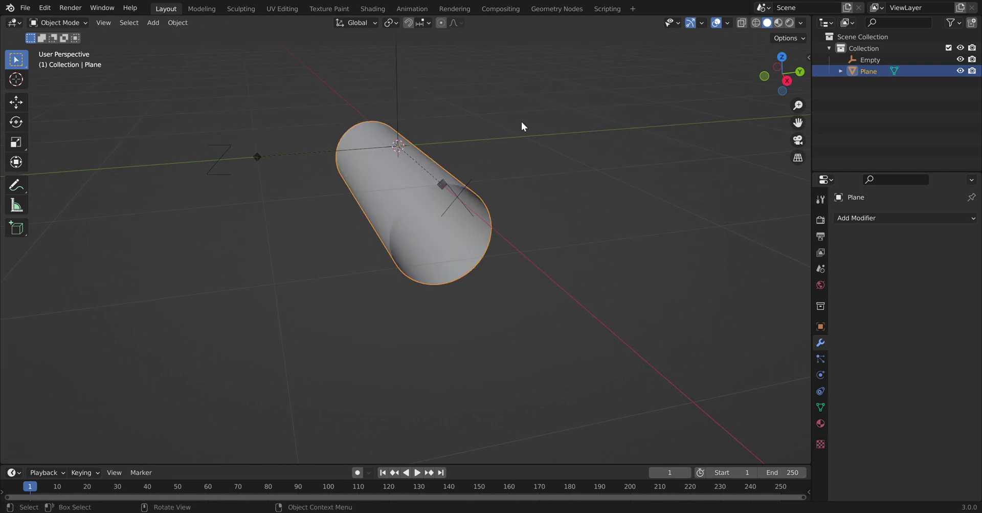
{"action": "left_click_drag", "start_coordinate": [197, 93], "coordinate": [279, 200]}
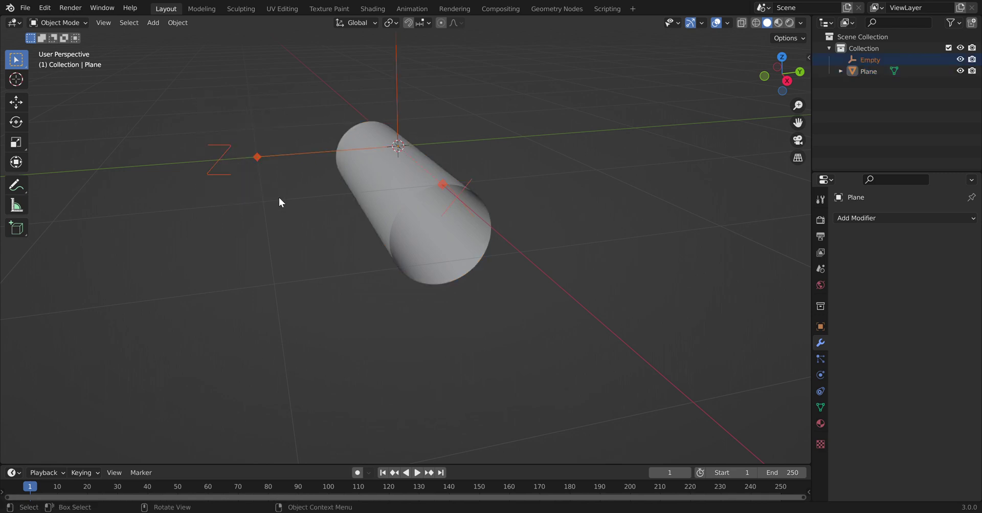
{"action": "key", "text": "Delete"}
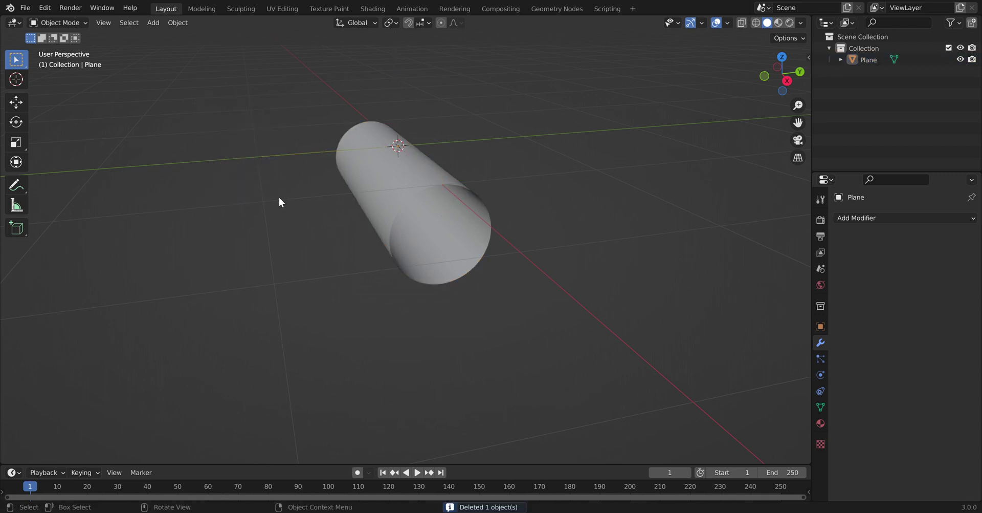
In Edit Mode, extrude the open edge loop at one end of the tube and scale it inward to about 0.934.
{"action": "middle_click_drag", "start_coordinate": [475, 230], "coordinate": [517, 210]}
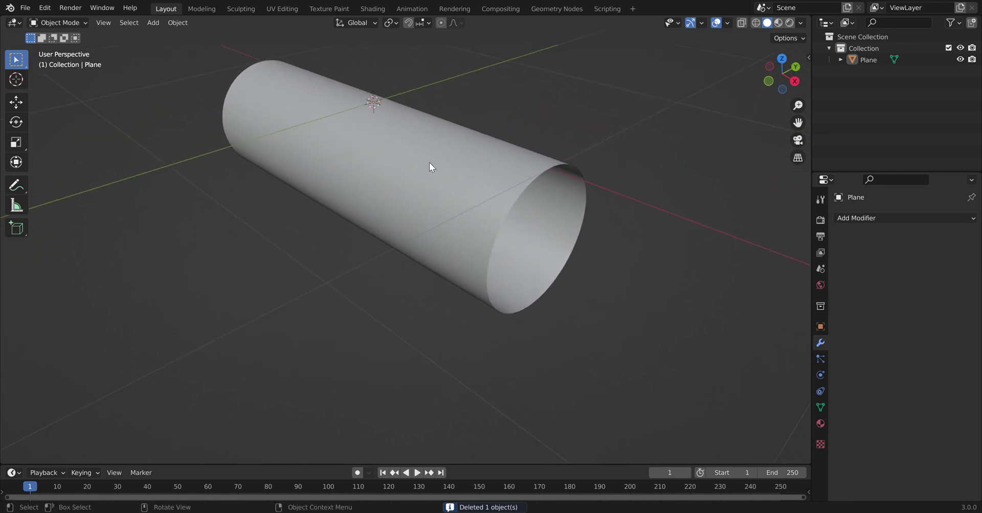
{"action": "middle_click_drag", "start_coordinate": [456, 150], "coordinate": [385, 189], "text": "shift"}
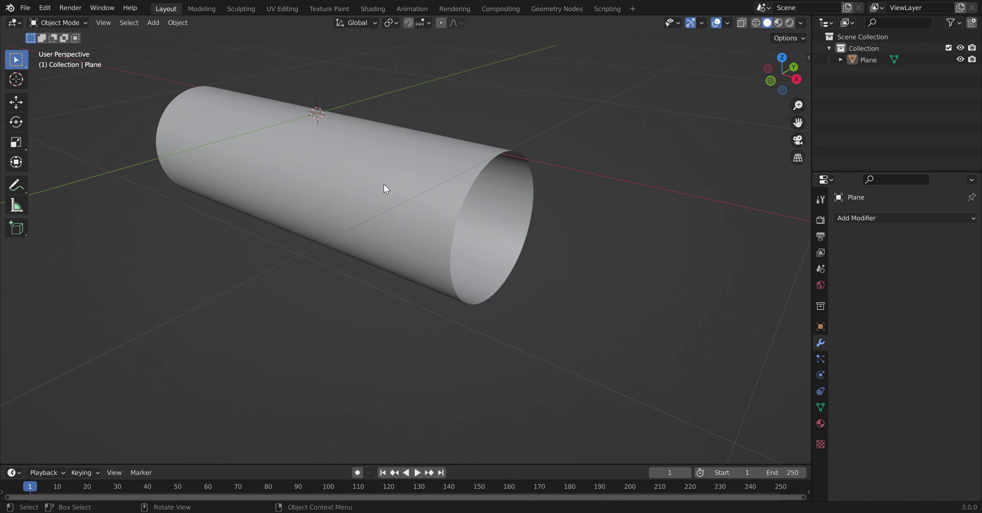
{"action": "key", "text": "Tab"}
{"action": "scroll", "coordinate": [518, 219], "scroll_direction": "up", "scroll_amount": 3}
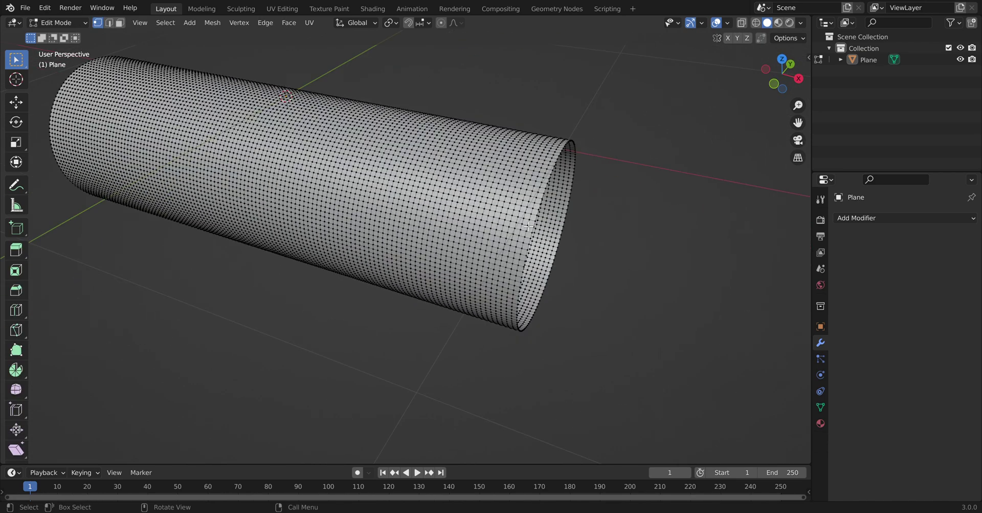
{"action": "scroll", "coordinate": [528, 226], "scroll_direction": "up", "scroll_amount": 3}
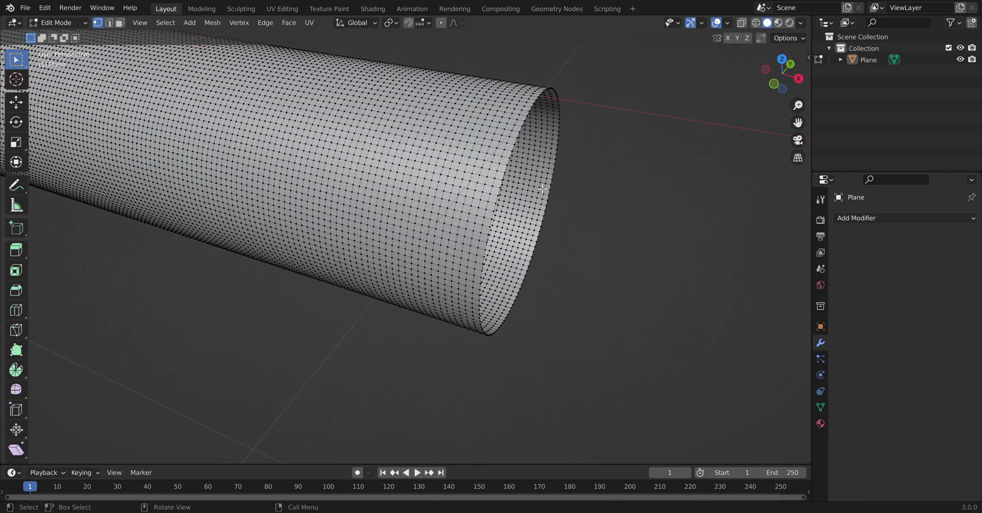
{"action": "left_click", "coordinate": [512, 167], "text": "alt"}
{"action": "middle_click_drag", "start_coordinate": [546, 162], "coordinate": [526, 141]}
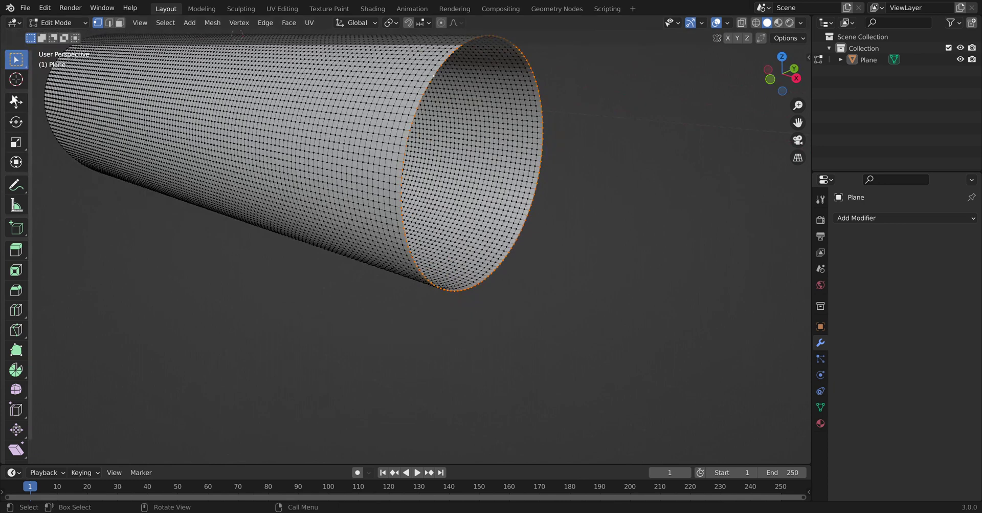
{"action": "left_click", "coordinate": [109, 23]}
{"action": "middle_click_drag", "start_coordinate": [478, 125], "coordinate": [494, 123]}
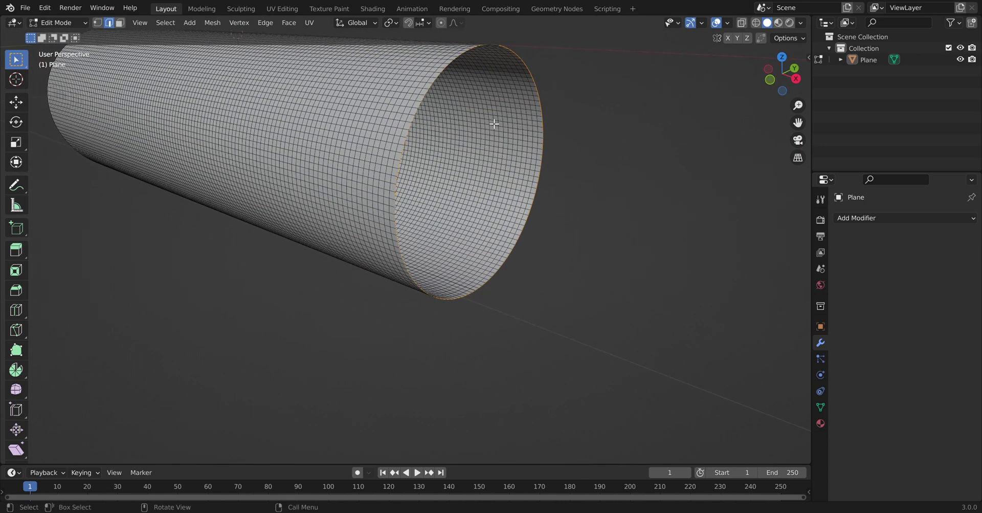
{"action": "key", "text": "g"}
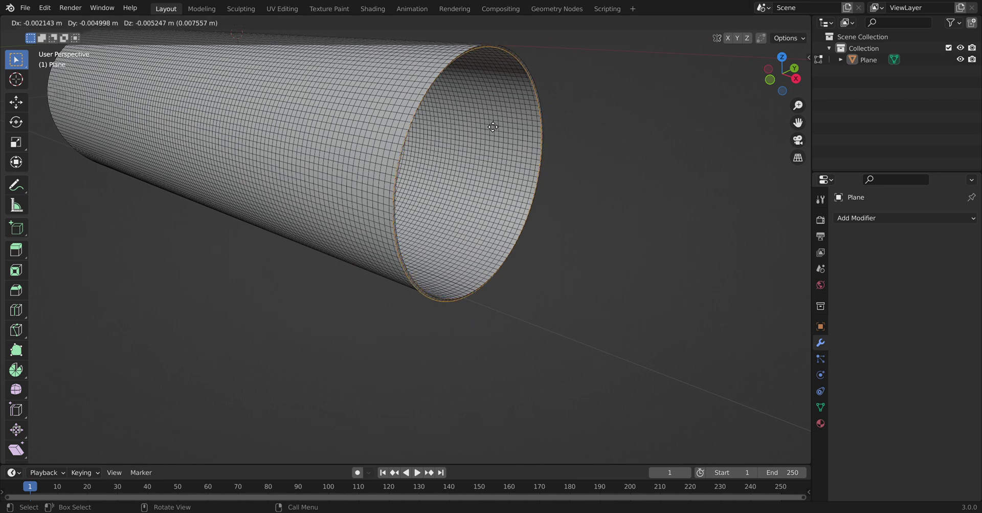
{"action": "right_click", "coordinate": [497, 126]}
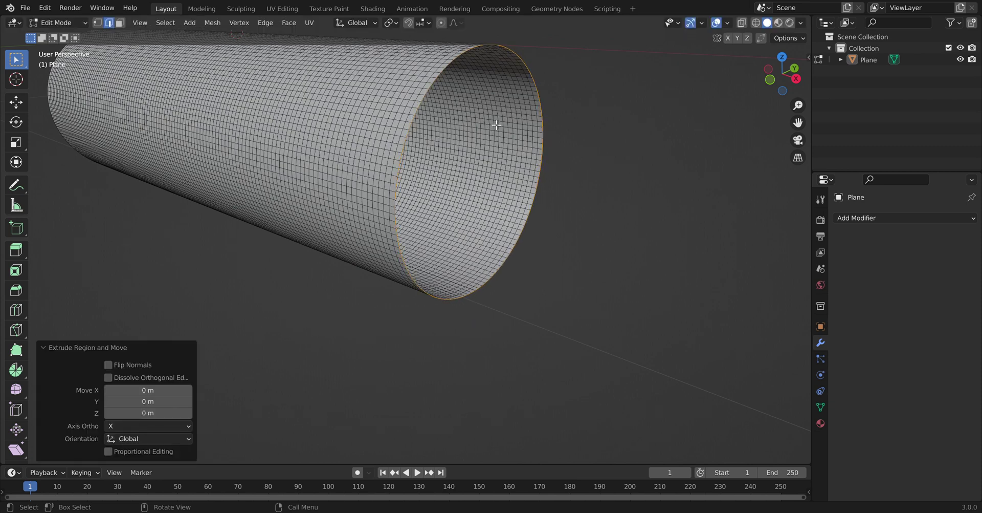
{"action": "key", "text": "s"}
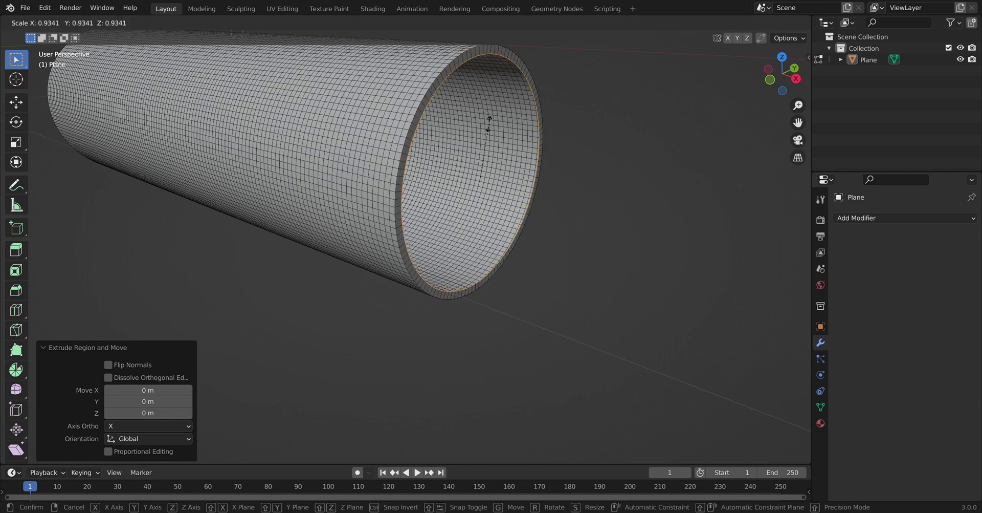
{"action": "left_click", "coordinate": [489, 124]}
Extrude three more concentric rings inward on the same end, scaling them to about 0.868, 0.870 and 0.836.
{"action": "key", "text": "s"}
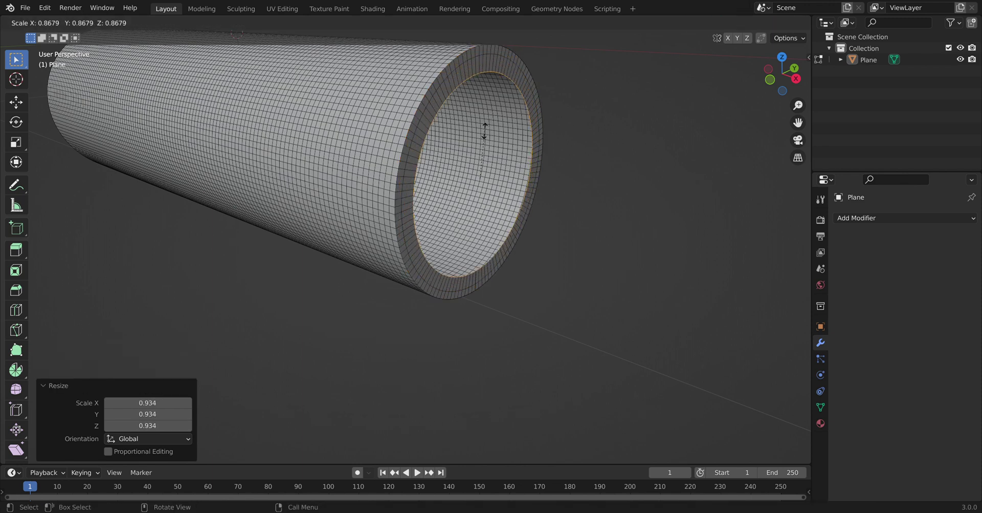
{"action": "left_click", "coordinate": [485, 131]}
{"action": "key", "text": "s"}
{"action": "right_click", "coordinate": [486, 142]}
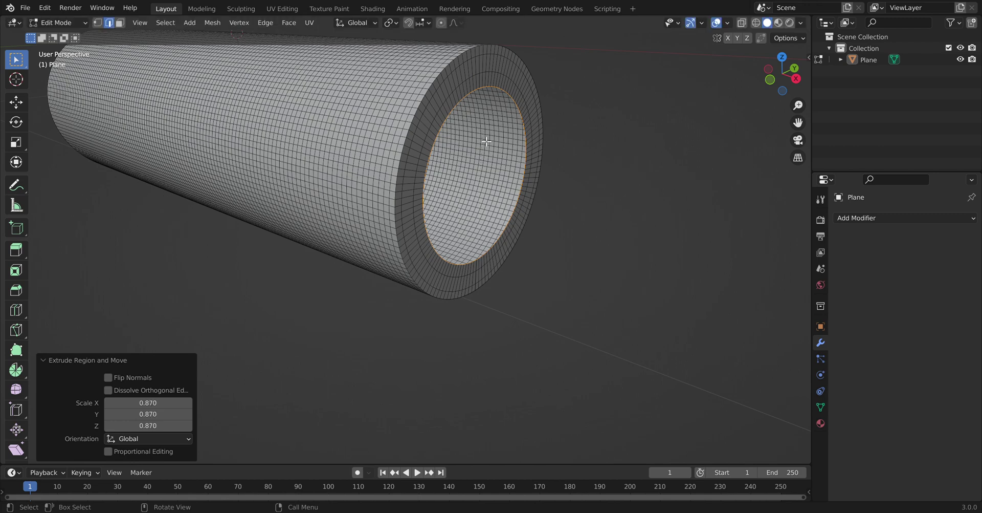
{"action": "key", "text": "s"}
{"action": "left_click", "coordinate": [484, 148]}
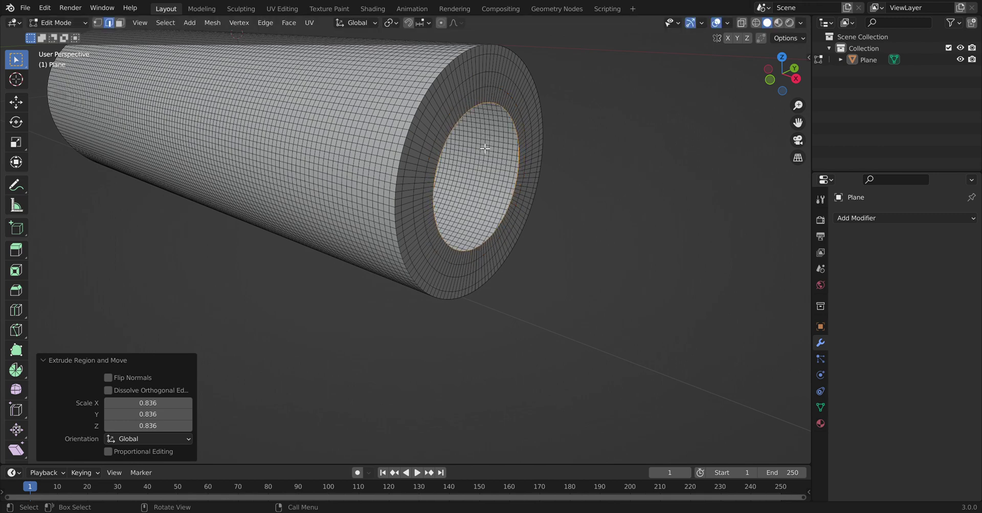
Merge the innermost loop's vertices at center to close this end of the tube.
{"action": "left_click", "coordinate": [98, 23]}
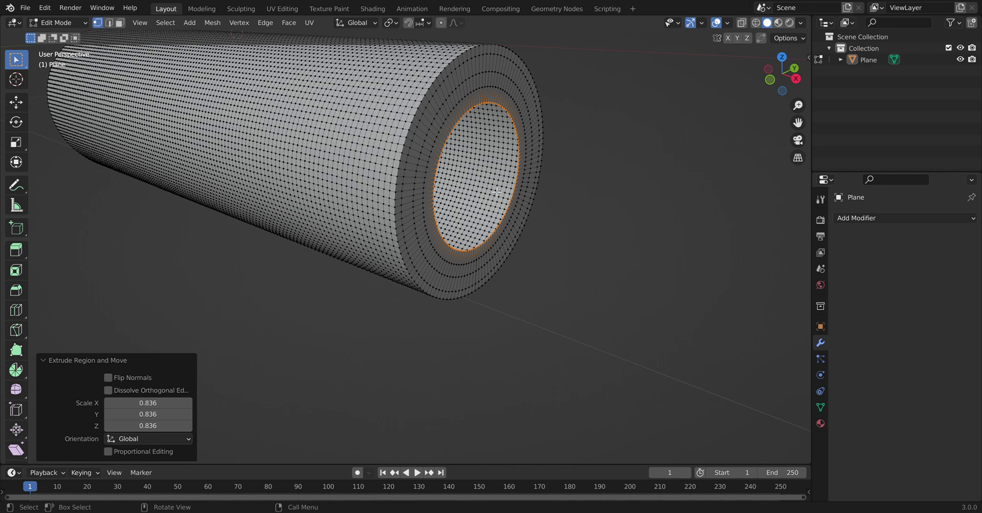
{"action": "right_click", "coordinate": [444, 146]}
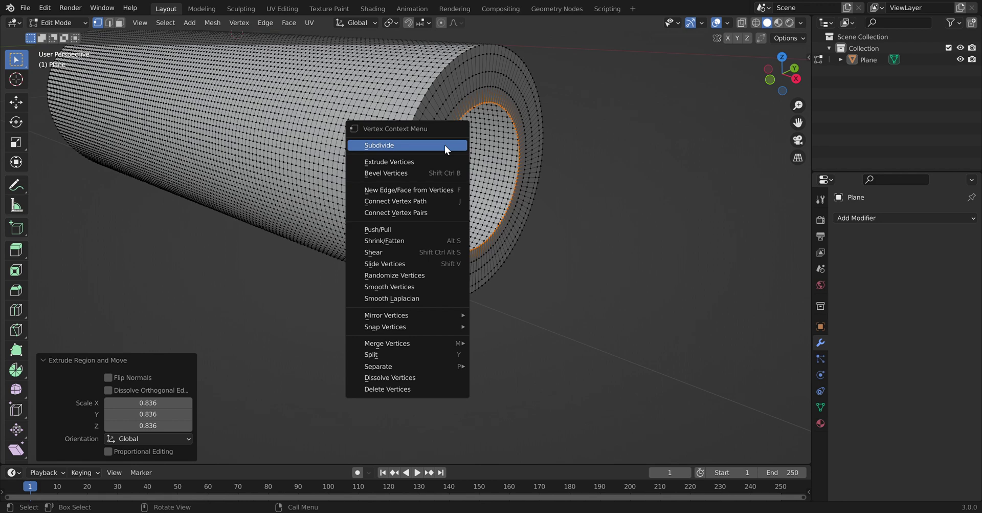
{"action": "mouse_move", "coordinate": [461, 346]}
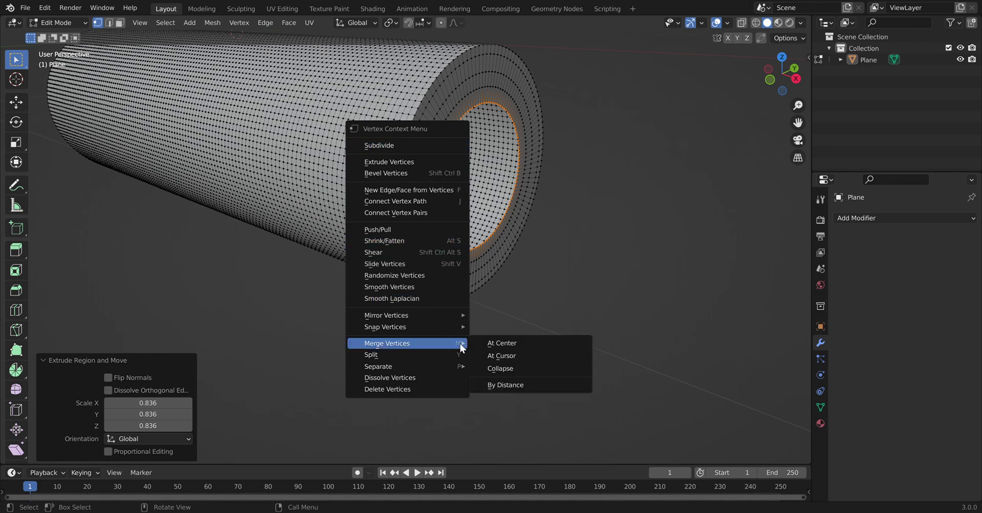
{"action": "left_click", "coordinate": [504, 342]}
Extrude the opposite end's open edge loop inward in successive concentric rings, scaling the first to 0.932 and the last to 0.761.
{"action": "middle_click_drag", "start_coordinate": [220, 193], "coordinate": [335, 187]}
{"action": "scroll", "coordinate": [268, 223], "scroll_direction": "down", "scroll_amount": 5}
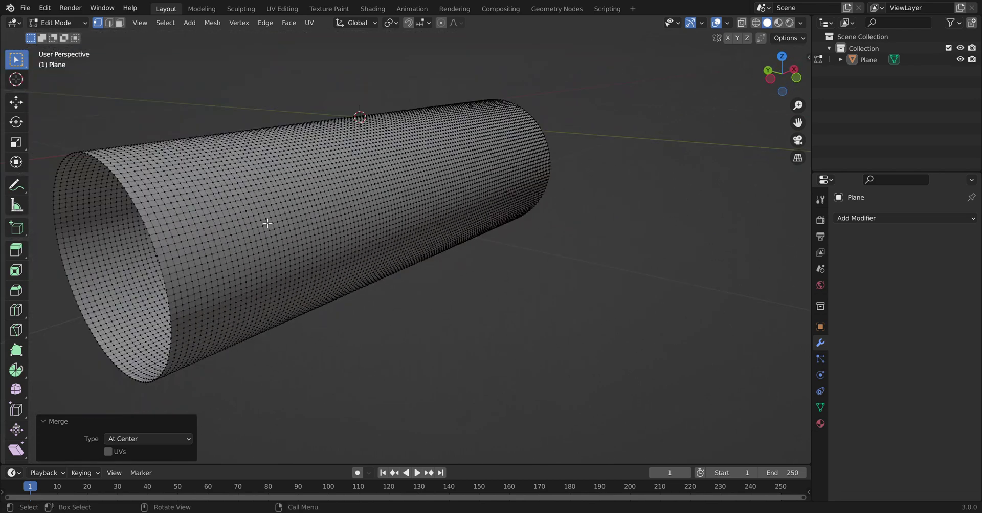
{"action": "scroll", "coordinate": [272, 217], "scroll_direction": "down", "scroll_amount": 1}
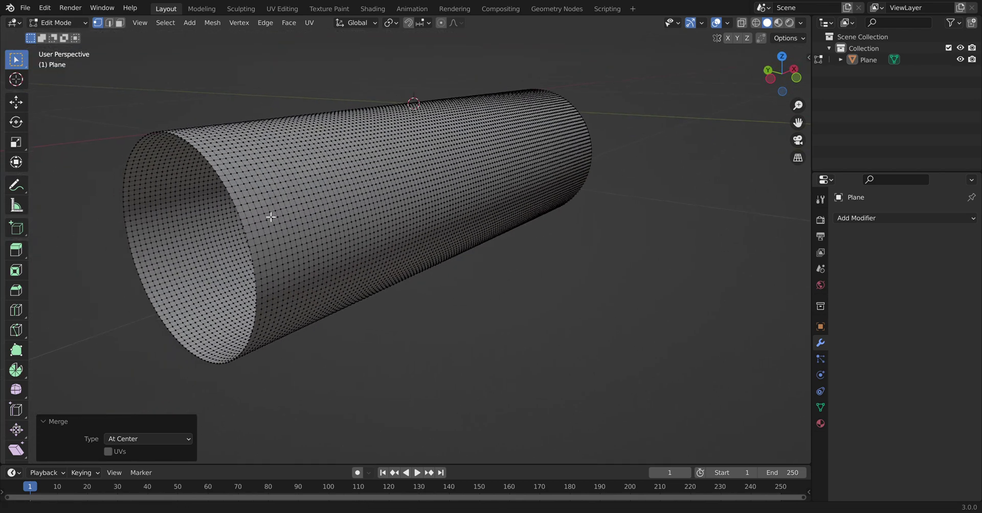
{"action": "left_click", "coordinate": [237, 177], "text": "alt"}
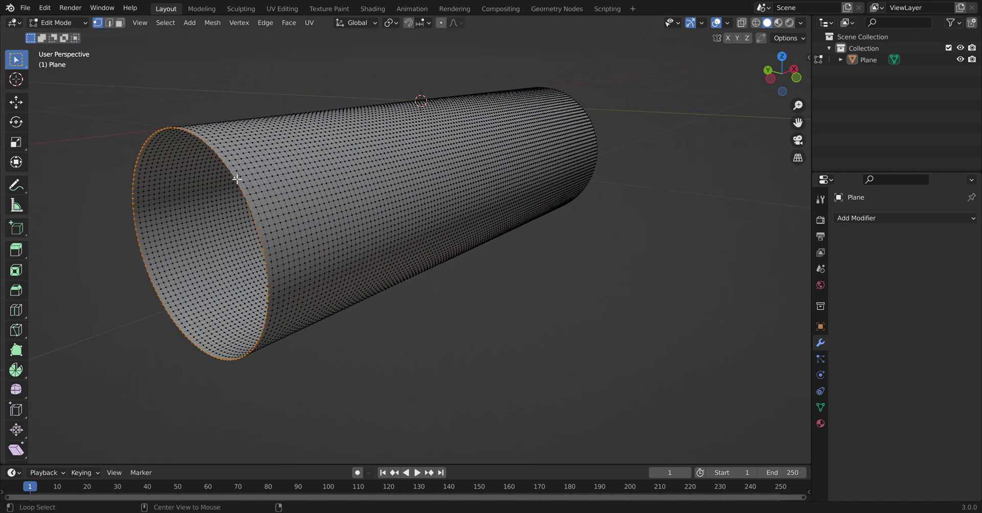
{"action": "left_click", "coordinate": [109, 23]}
{"action": "key", "text": "s"}
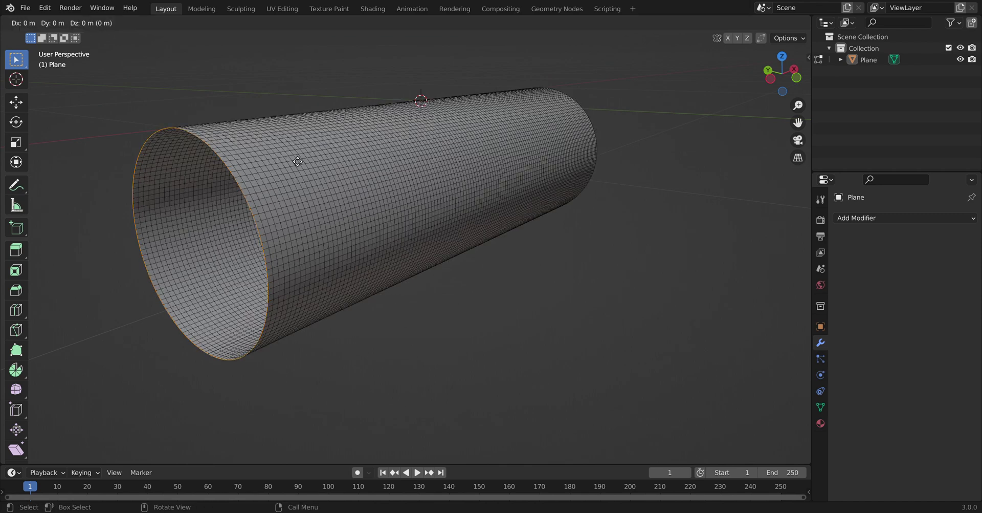
{"action": "left_click", "coordinate": [282, 159]}
{"action": "key", "text": "s"}
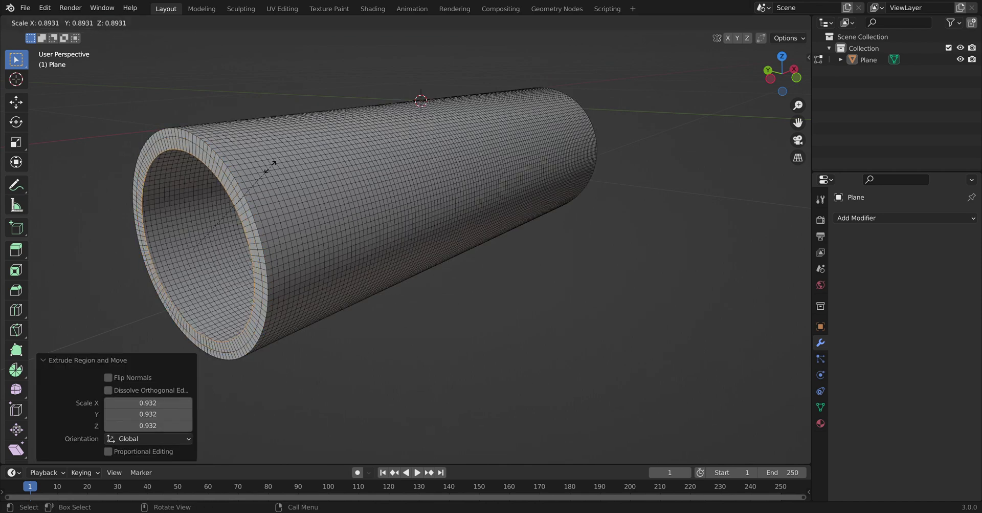
{"action": "left_click", "coordinate": [263, 184]}
{"action": "key", "text": "s"}
{"action": "left_click", "coordinate": [246, 200]}
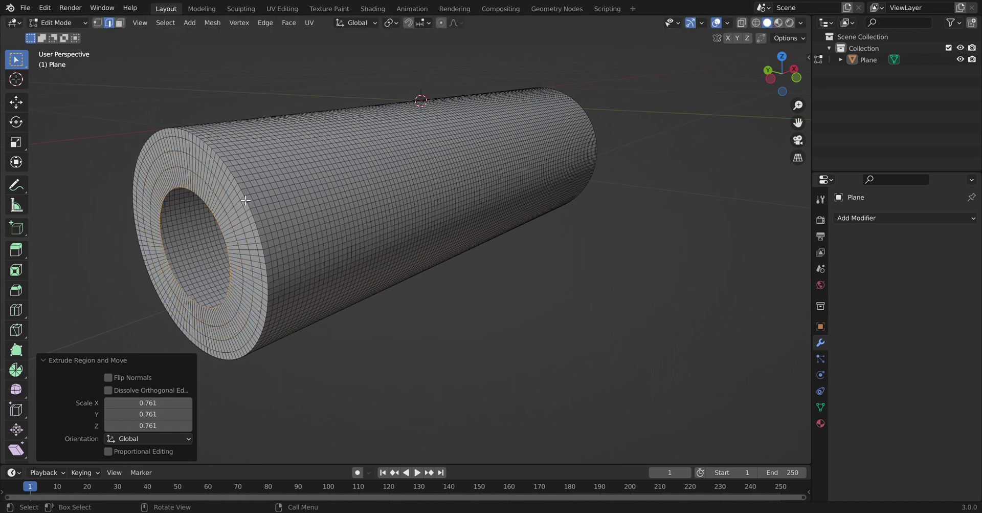
Merge the innermost vertices of the second end cap at center.
{"action": "left_click", "coordinate": [97, 23]}
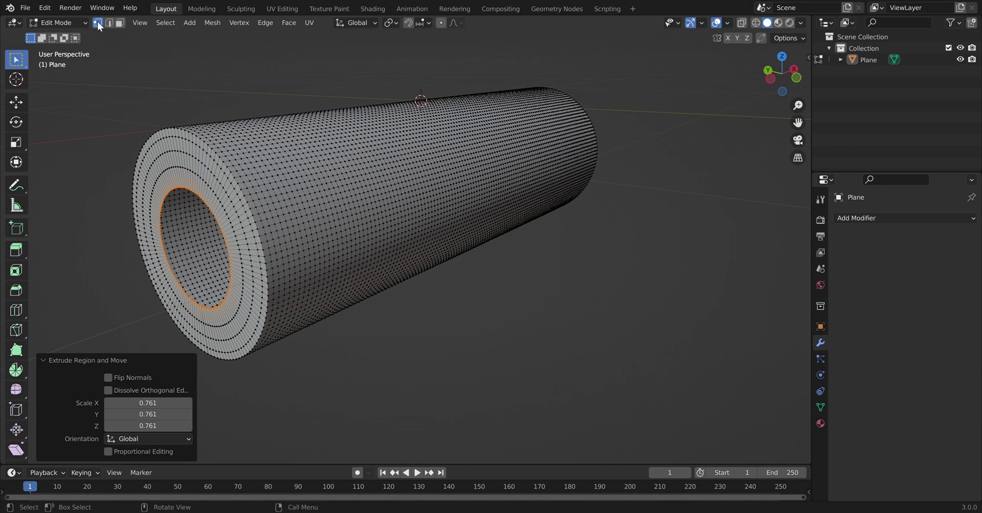
{"action": "right_click", "coordinate": [198, 195]}
{"action": "mouse_move", "coordinate": [189, 226]}
{"action": "left_click", "coordinate": [244, 228]}
Select the whole mesh and merge its overlapping vertices by distance, with a merge distance of 0.0001 m.
{"action": "middle_click_drag", "start_coordinate": [266, 230], "coordinate": [424, 246]}
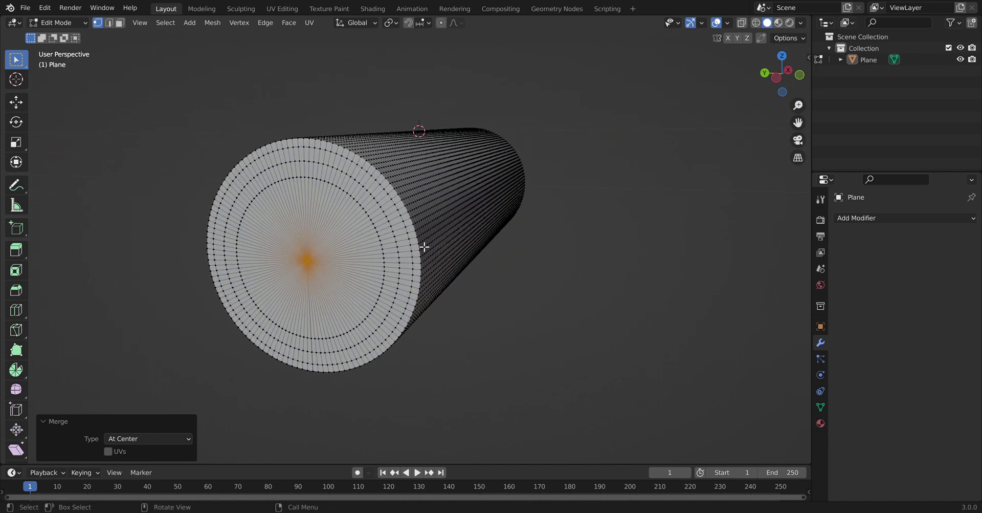
{"action": "key", "text": "a"}
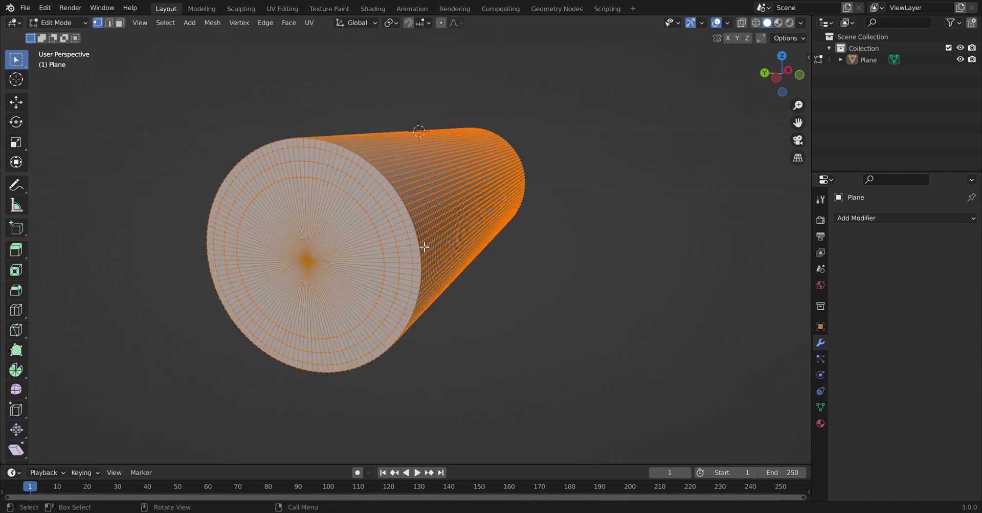
{"action": "right_click", "coordinate": [419, 217]}
{"action": "mouse_move", "coordinate": [420, 217]}
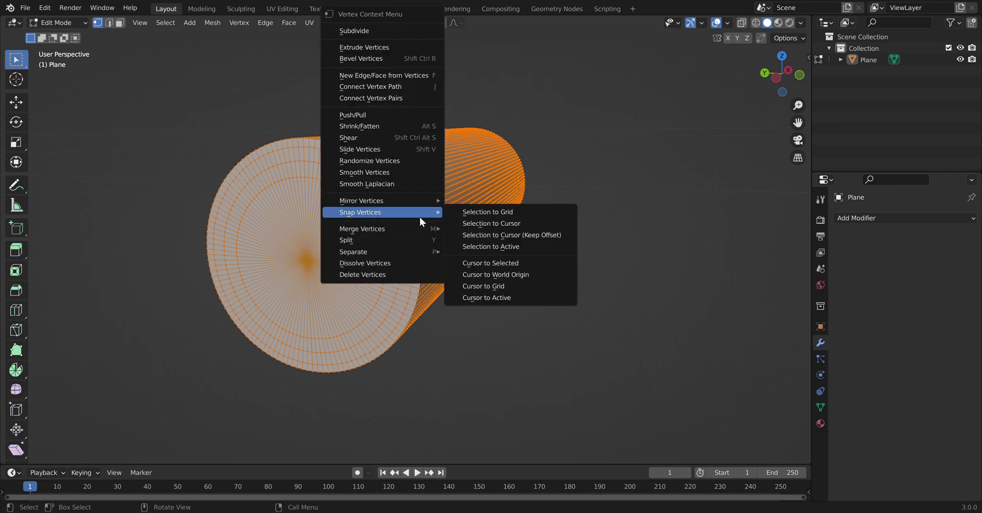
{"action": "mouse_move", "coordinate": [385, 229]}
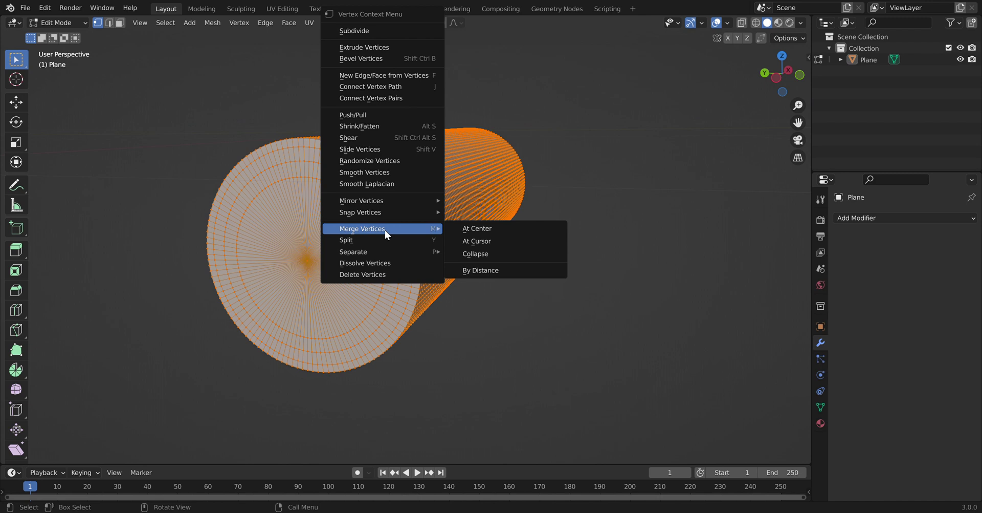
{"action": "left_click", "coordinate": [486, 268]}
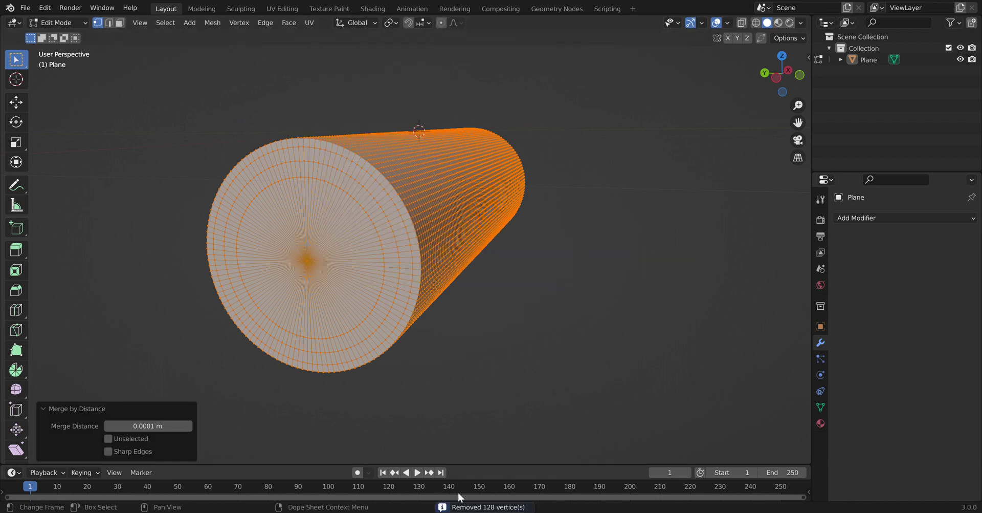
Select the centre vertices of both end caps and grow the selection four times to cover both caps completely.
{"action": "middle_click_drag", "start_coordinate": [444, 326], "coordinate": [338, 302]}
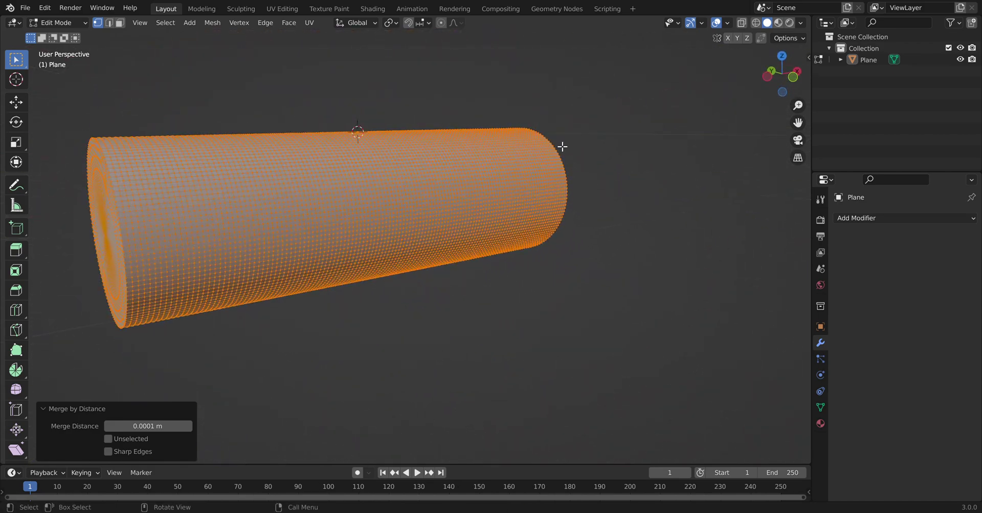
{"action": "middle_click_drag", "start_coordinate": [288, 221], "coordinate": [329, 235], "text": "shift"}
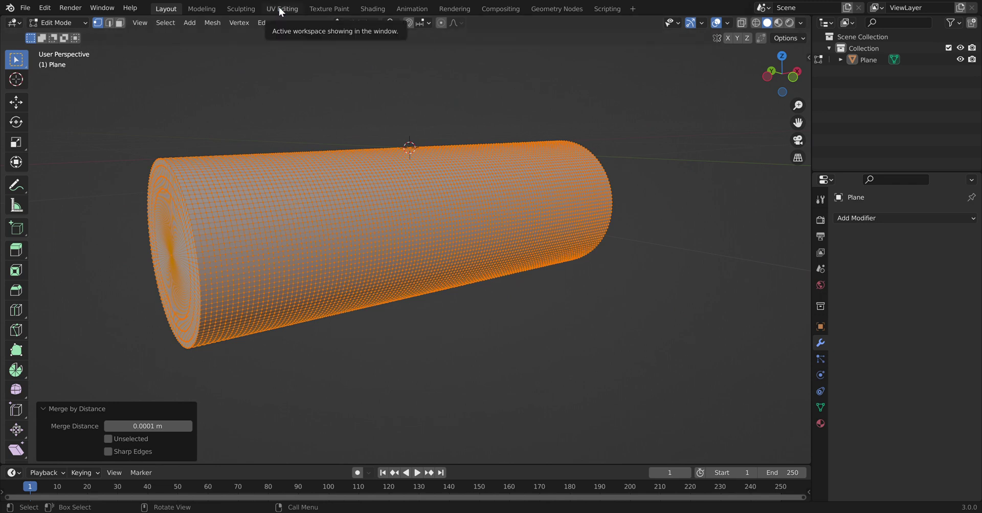
{"action": "middle_click_drag", "start_coordinate": [220, 203], "coordinate": [241, 206]}
{"action": "left_click_drag", "start_coordinate": [200, 263], "coordinate": [219, 307]}
{"action": "middle_click_drag", "start_coordinate": [562, 259], "coordinate": [401, 184]}
{"action": "left_click", "coordinate": [424, 209], "text": "shift"}
{"action": "middle_click_drag", "start_coordinate": [432, 219], "coordinate": [290, 189]}
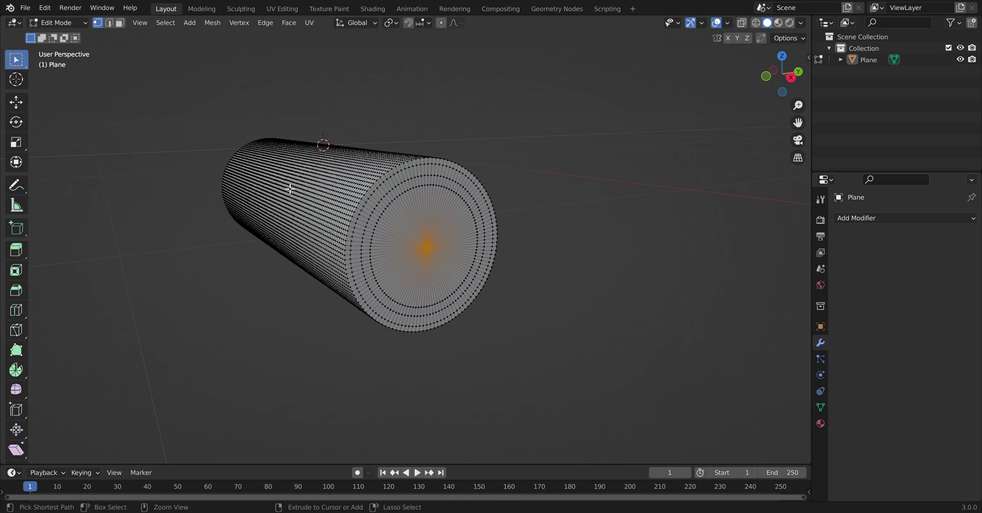
{"action": "key", "text": "ctrl+KP_Add"}
{"action": "key", "text": "ctrl+KP_Add"}
{"action": "key", "text": "ctrl+KP_Add"}
{"action": "key", "text": "ctrl+KP_Add"}
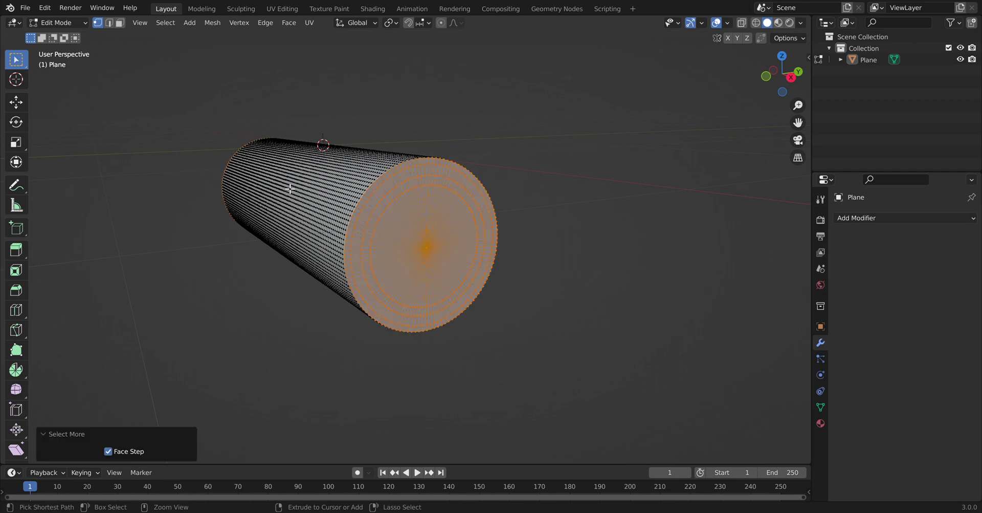
{"action": "middle_click_drag", "start_coordinate": [292, 189], "coordinate": [361, 174]}
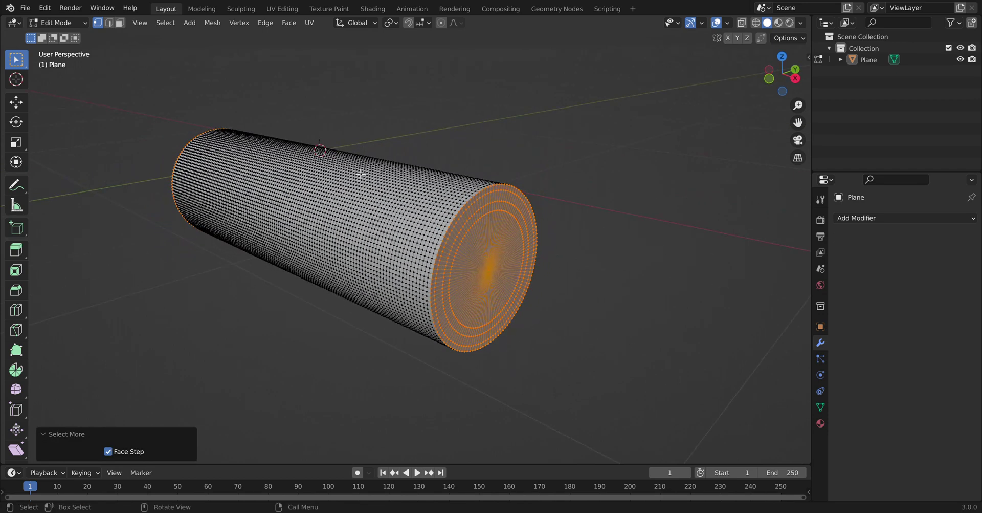
In the UV Editing workspace, select all UVs of the two caps and merge them at center.
{"action": "left_click", "coordinate": [281, 8]}
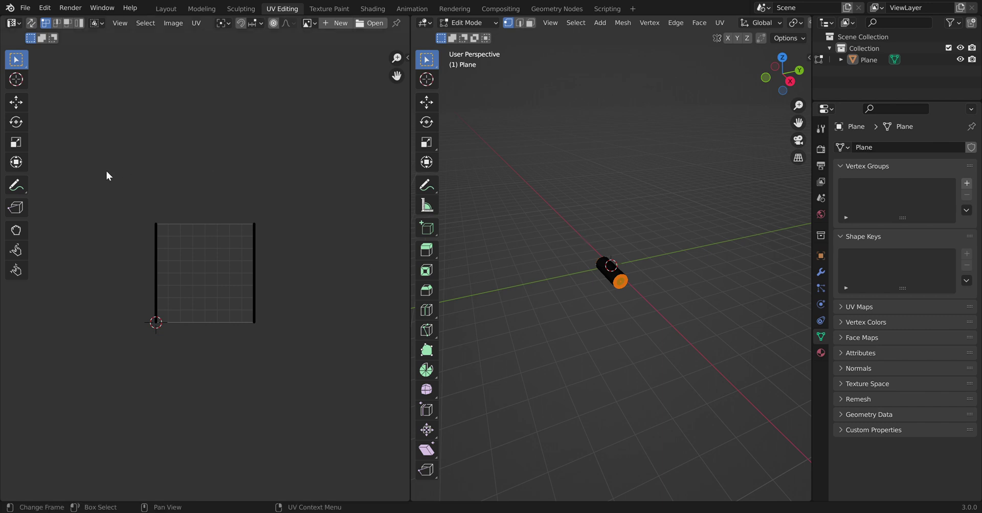
{"action": "left_click_drag", "start_coordinate": [99, 153], "coordinate": [308, 407]}
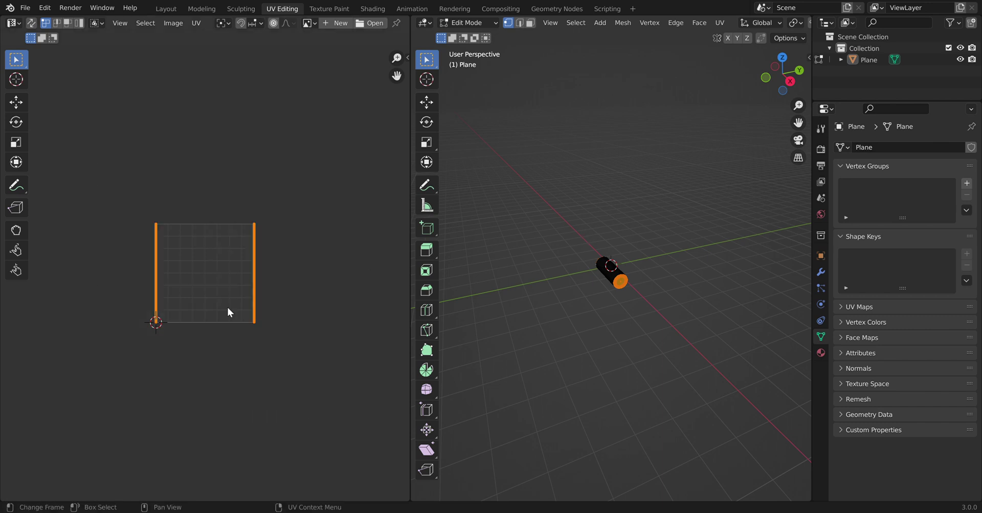
{"action": "right_click", "coordinate": [208, 272]}
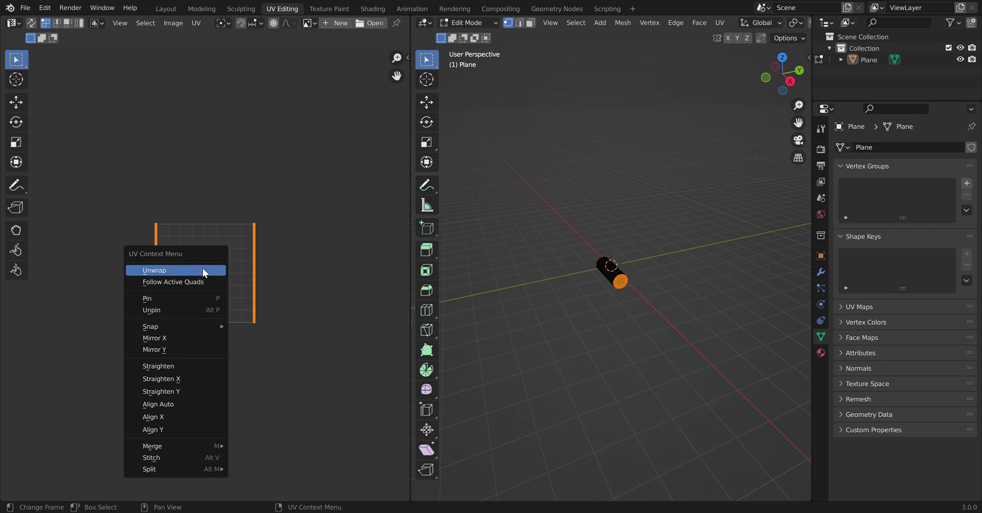
{"action": "mouse_move", "coordinate": [193, 443]}
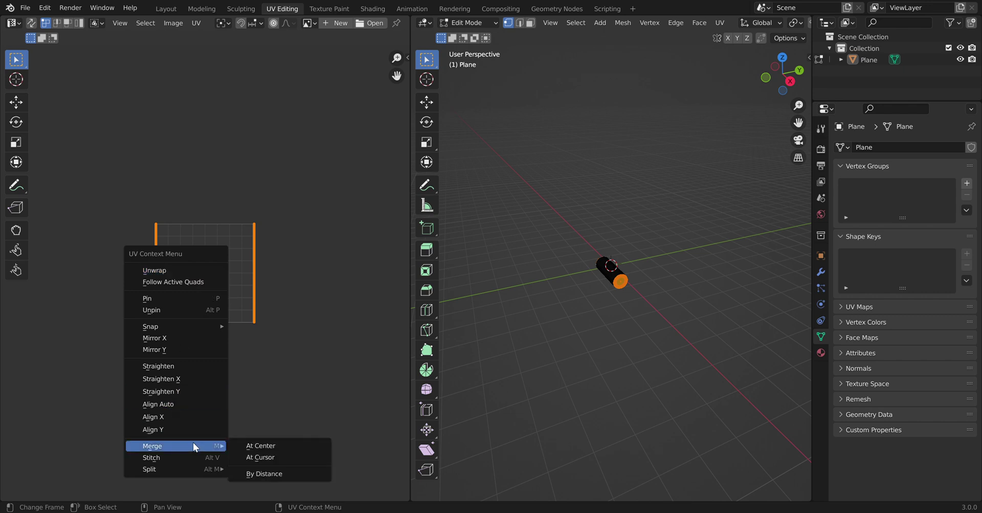
{"action": "left_click", "coordinate": [269, 446]}
Move the merged cap UV point just outside the lower-left corner of the UV grid.
{"action": "left_click_drag", "start_coordinate": [268, 207], "coordinate": [149, 357]}
{"action": "key", "text": "g"}
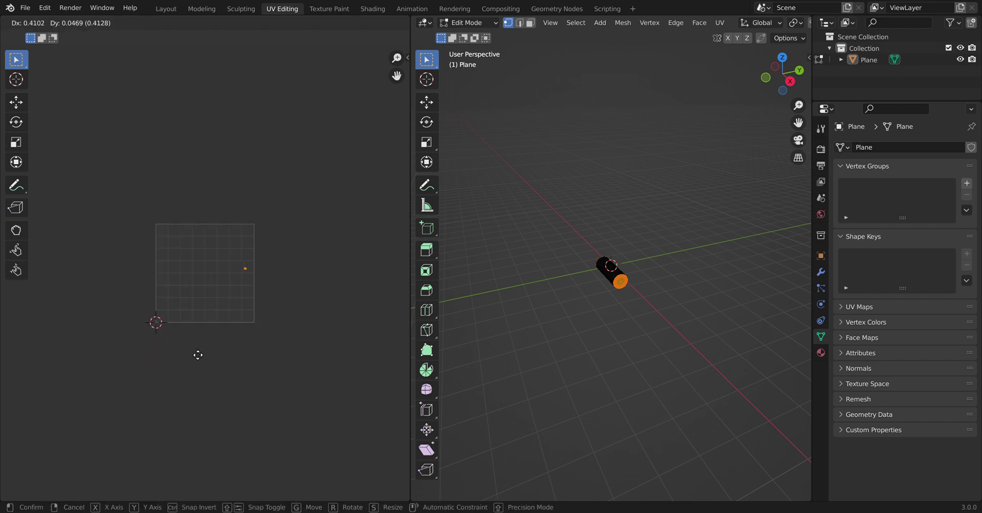
{"action": "left_click", "coordinate": [85, 409]}
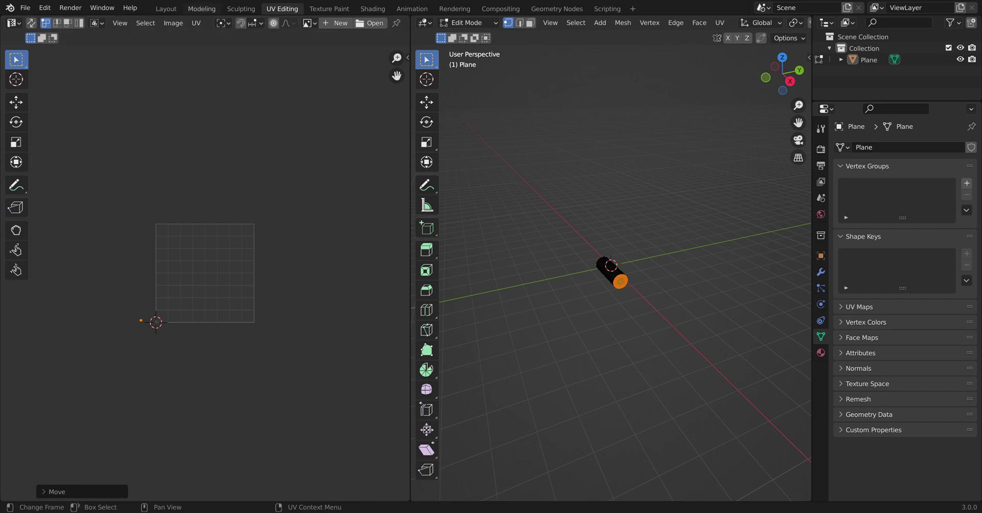
Back in the Layout workspace, add a Displace modifier to the tube with midlevel 1.0 and UV texture coordinates.
{"action": "left_click", "coordinate": [163, 10]}
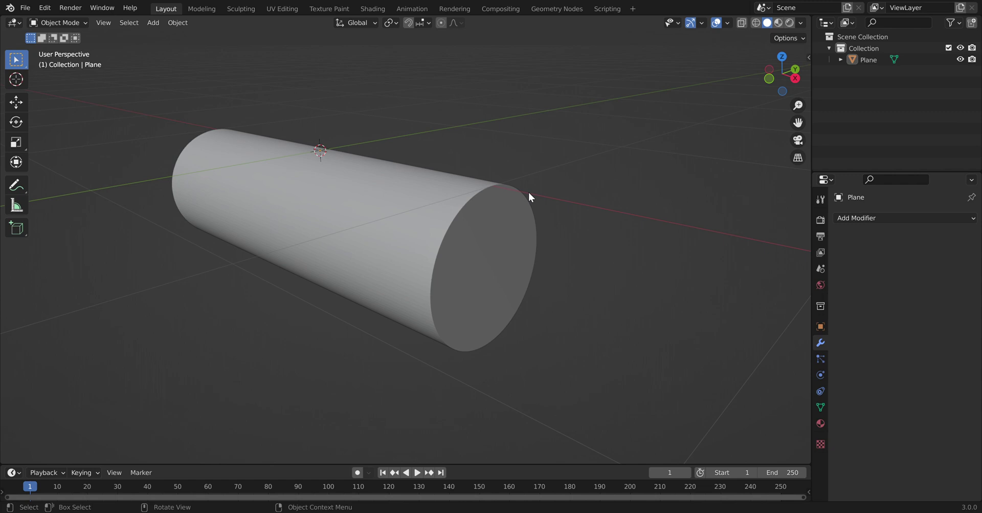
{"action": "left_click", "coordinate": [381, 225]}
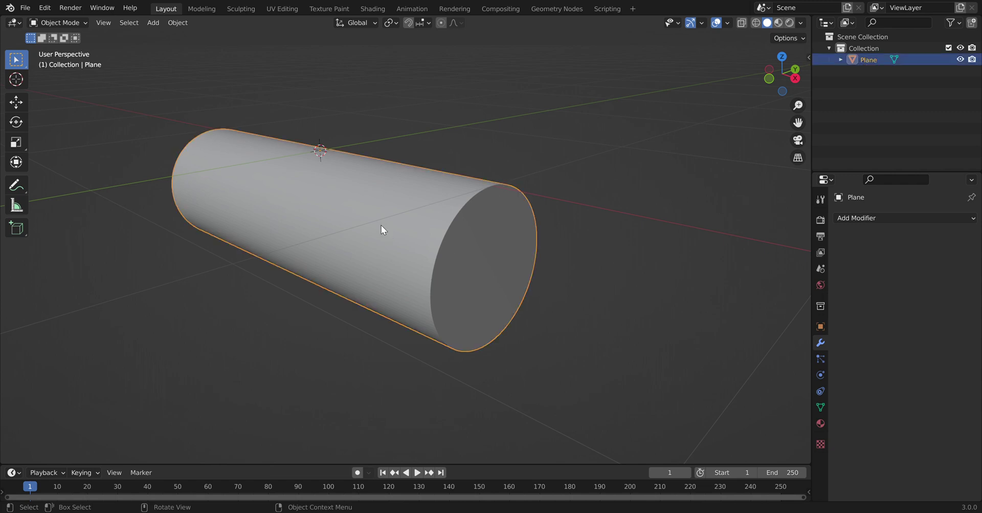
{"action": "left_click", "coordinate": [864, 217]}
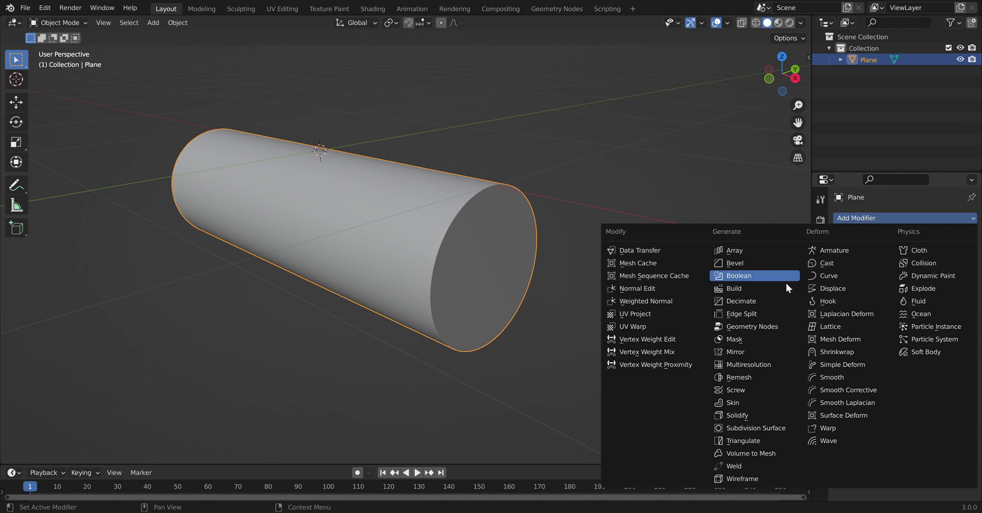
{"action": "left_click", "coordinate": [821, 290]}
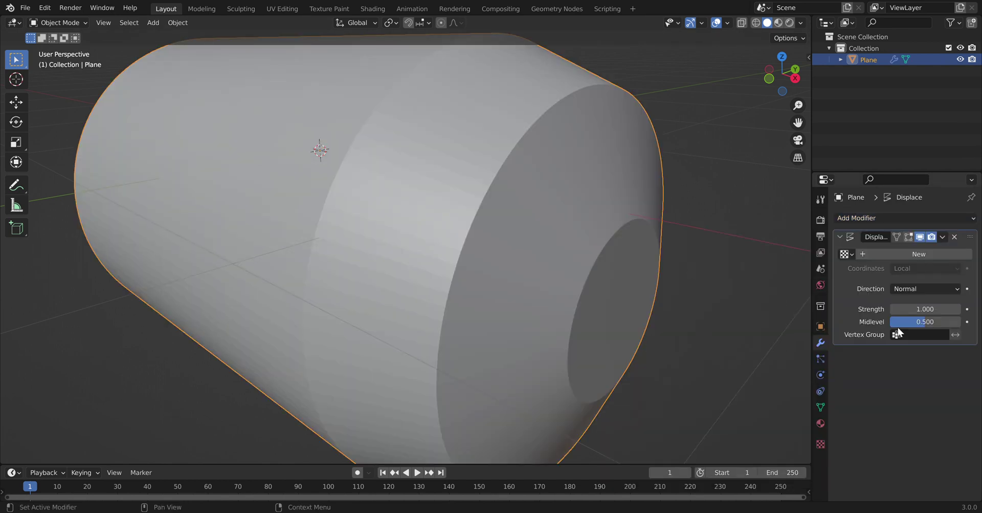
{"action": "left_click_drag", "start_coordinate": [919, 324], "coordinate": [965, 326]}
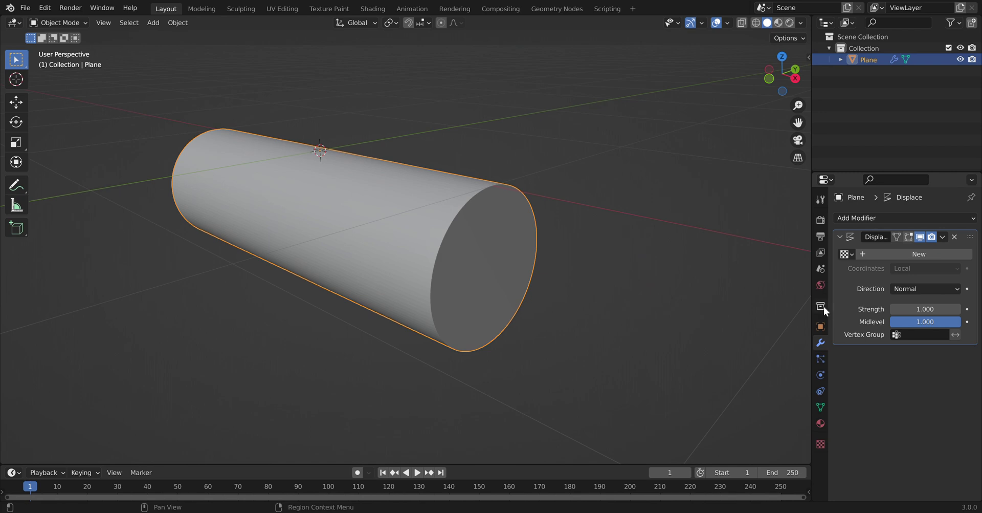
{"action": "left_click", "coordinate": [908, 267]}
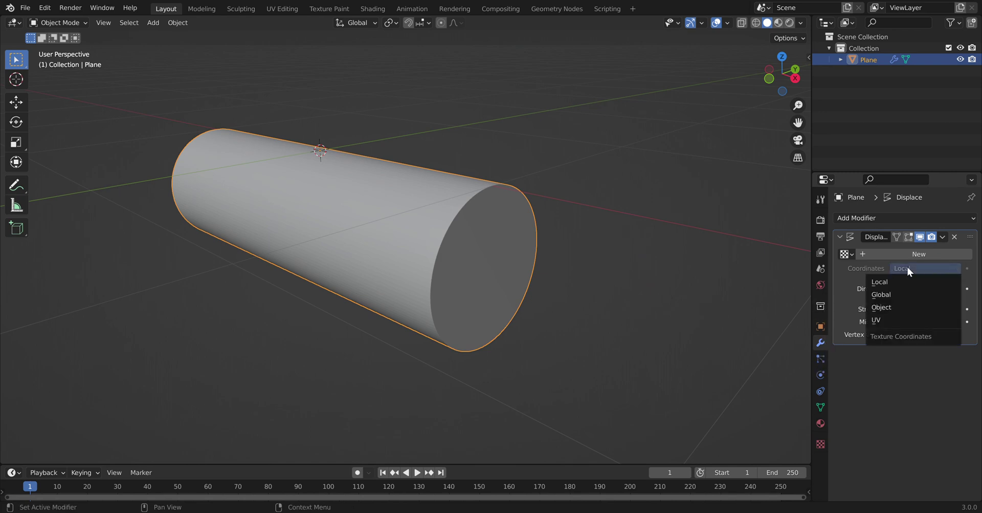
{"action": "left_click", "coordinate": [892, 316]}
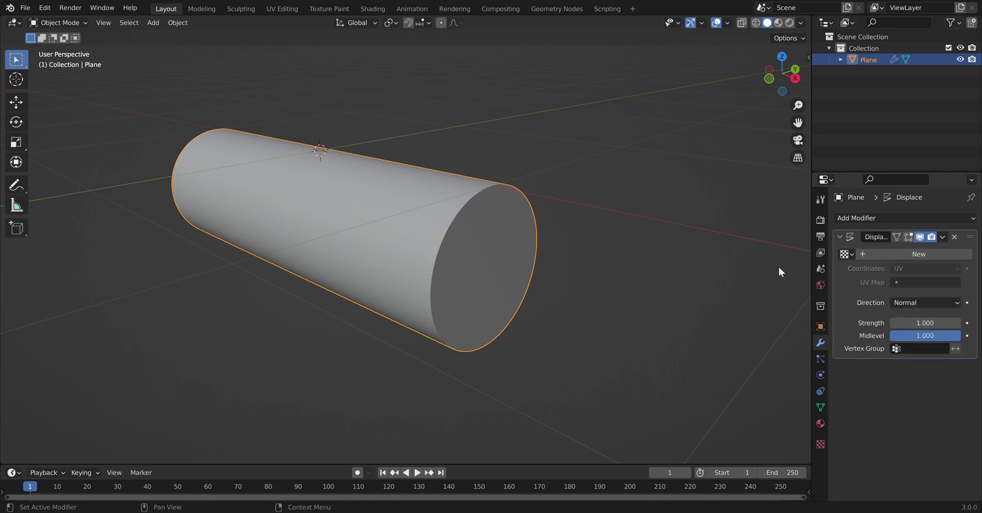
Create a new texture for the Displace modifier, load the stylized brick "ao" PNG image into it and enlarge its preview.
{"action": "middle_click_drag", "start_coordinate": [574, 244], "coordinate": [511, 251]}
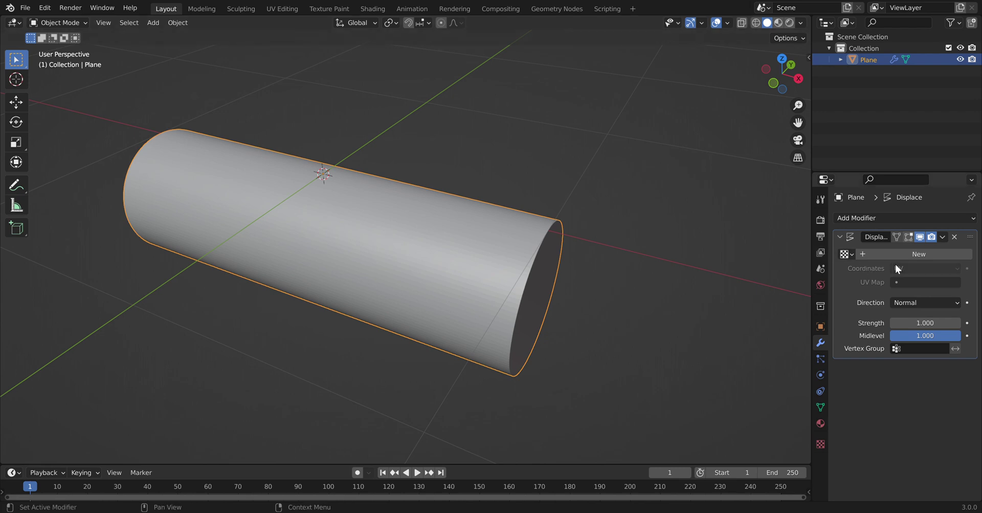
{"action": "middle_click_drag", "start_coordinate": [645, 199], "coordinate": [580, 169]}
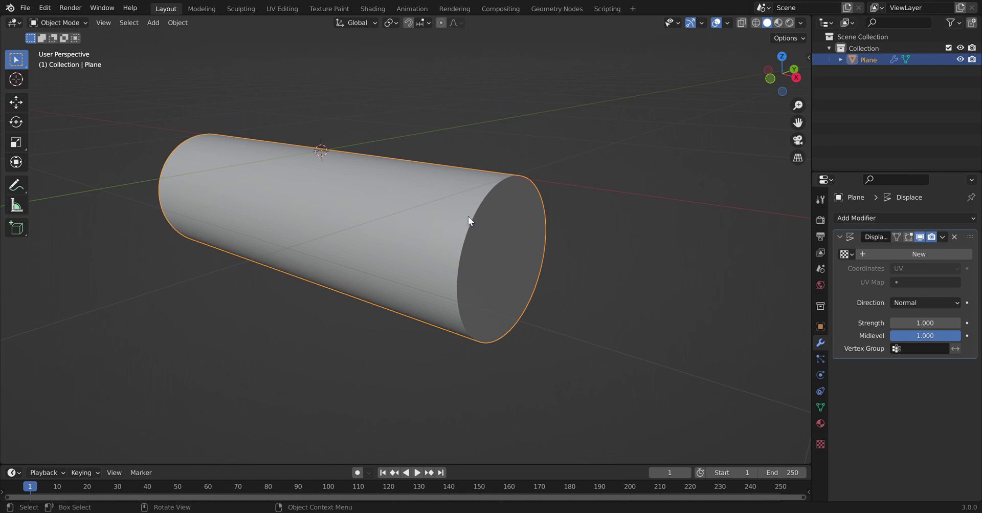
{"action": "left_click", "coordinate": [894, 254]}
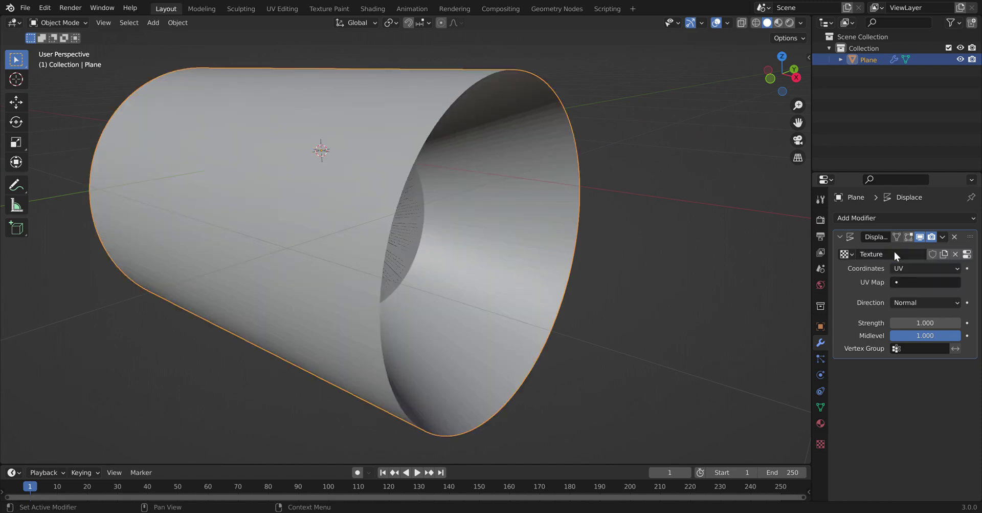
{"action": "left_click", "coordinate": [821, 444]}
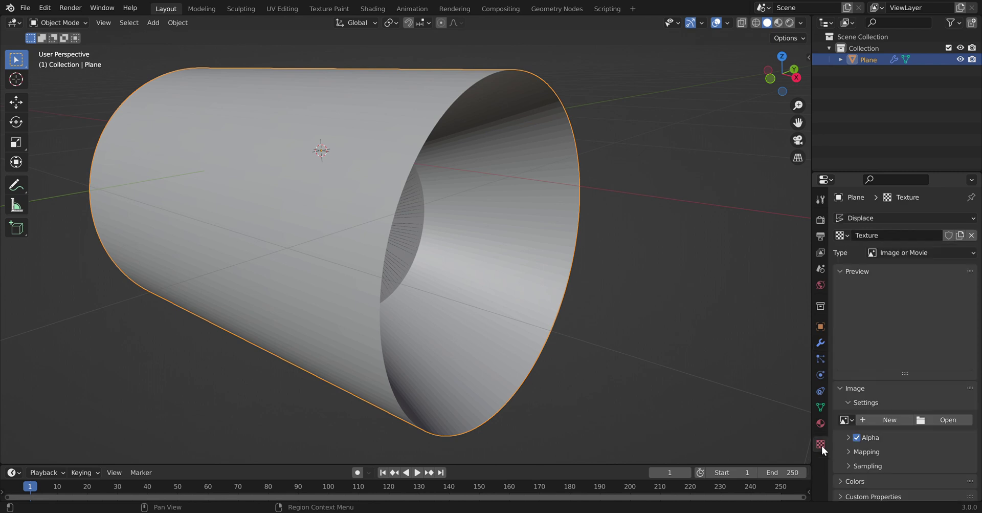
{"action": "left_click", "coordinate": [947, 420]}
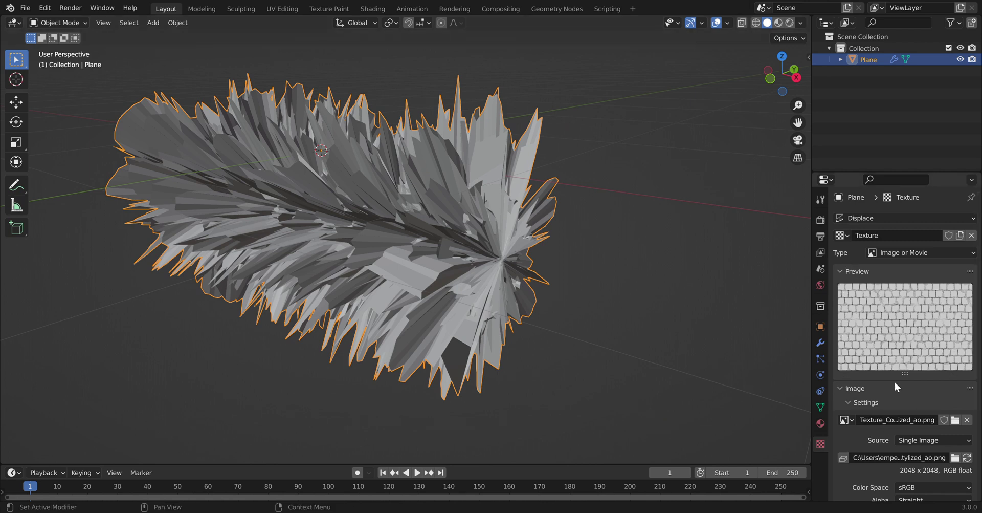
{"action": "left_click_drag", "start_coordinate": [905, 373], "coordinate": [916, 427]}
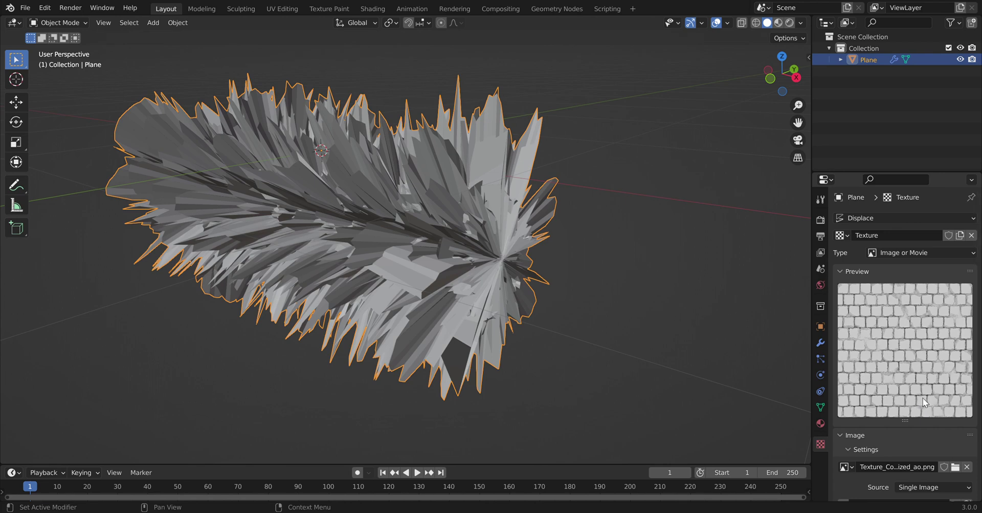
{"action": "middle_click_drag", "start_coordinate": [428, 267], "coordinate": [471, 248]}
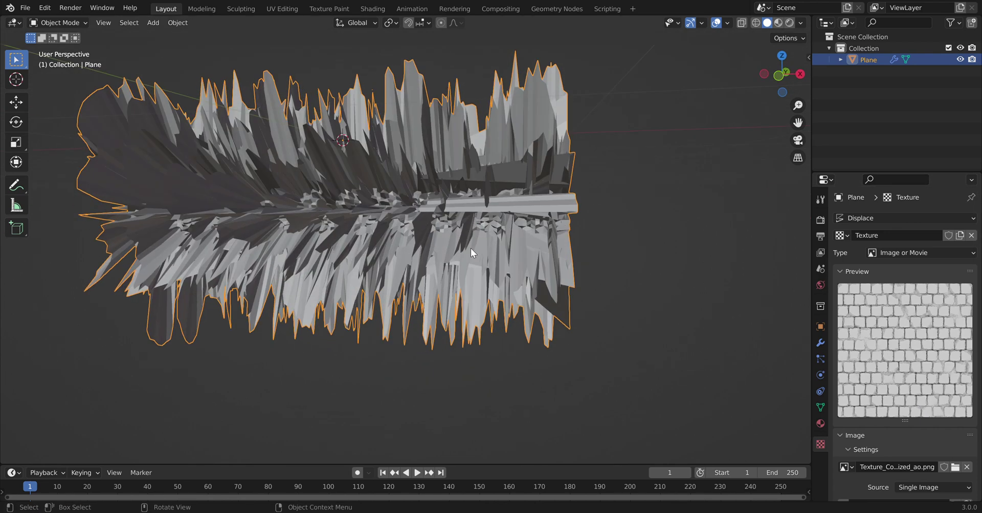
{"action": "middle_click_drag", "start_coordinate": [419, 232], "coordinate": [446, 257]}
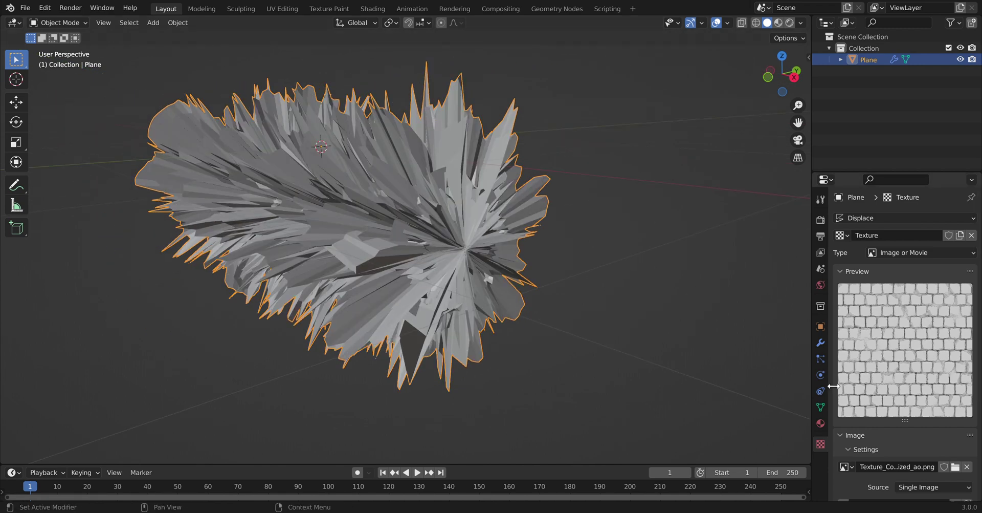
Set the Displace modifier's strength to -0.07 and inspect the tube surface up close.
{"action": "left_click", "coordinate": [821, 342]}
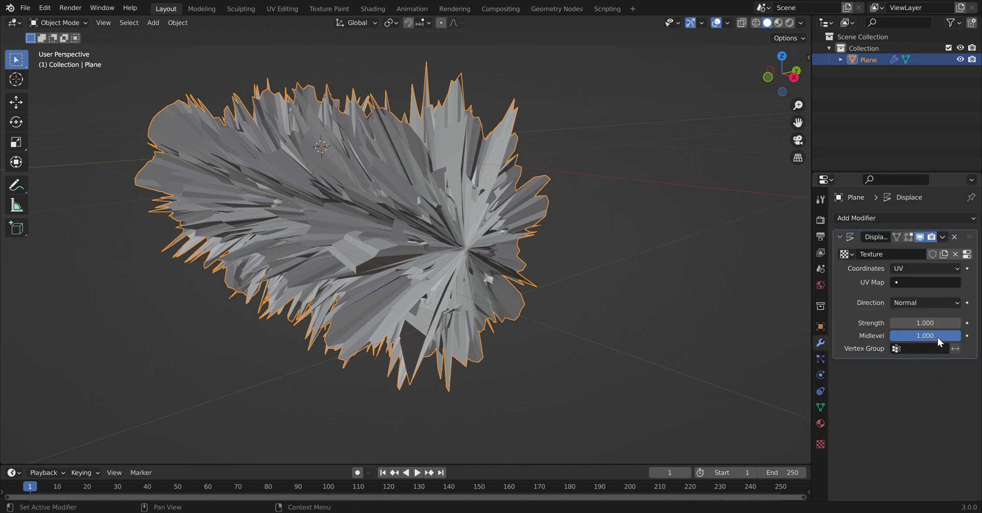
{"action": "left_click", "coordinate": [937, 326]}
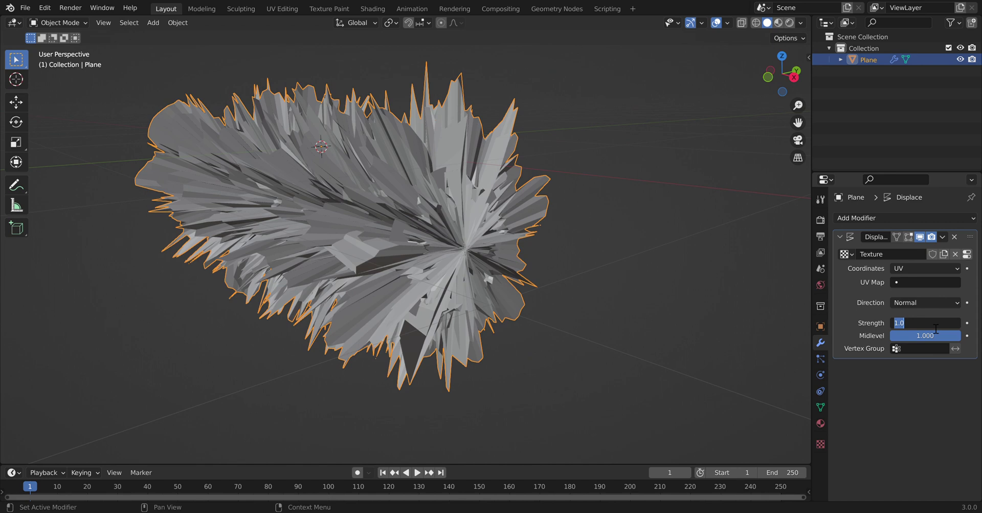
{"action": "type", "text": "-.07"}
{"action": "key", "text": "Return"}
{"action": "middle_click_drag", "start_coordinate": [758, 391], "coordinate": [439, 239]}
{"action": "scroll", "coordinate": [365, 290], "scroll_direction": "up", "scroll_amount": 3}
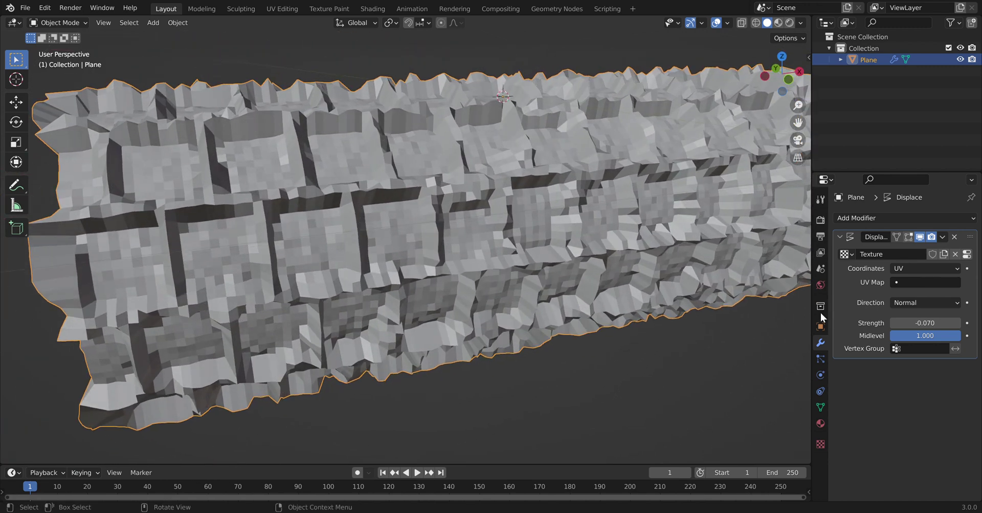
Set the Displace modifier's strength to -0.05.
{"action": "left_click", "coordinate": [938, 327]}
{"action": "left_click", "coordinate": [919, 325]}
{"action": "key", "text": "BackSpace"}
{"action": "type", "text": "5"}
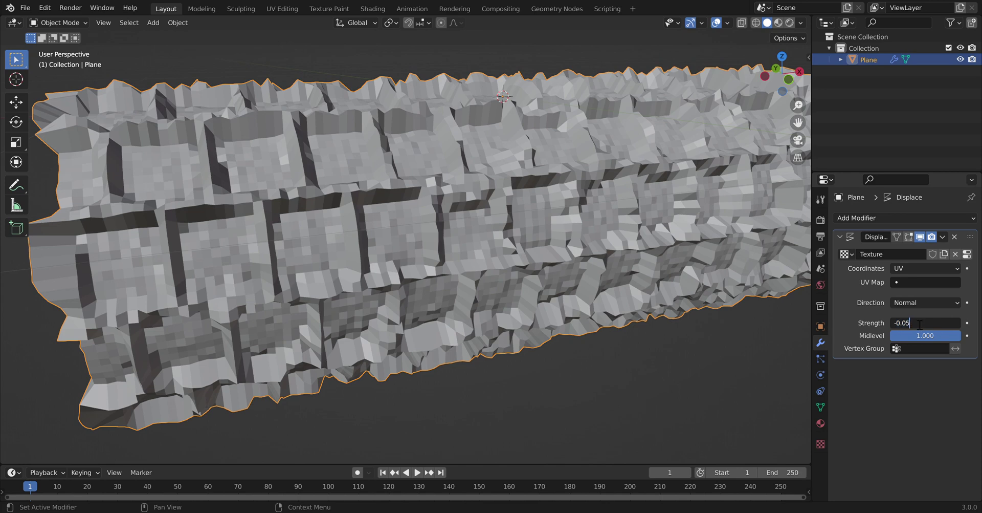
{"action": "key", "text": "Return"}
{"action": "middle_click_drag", "start_coordinate": [459, 212], "coordinate": [532, 241]}
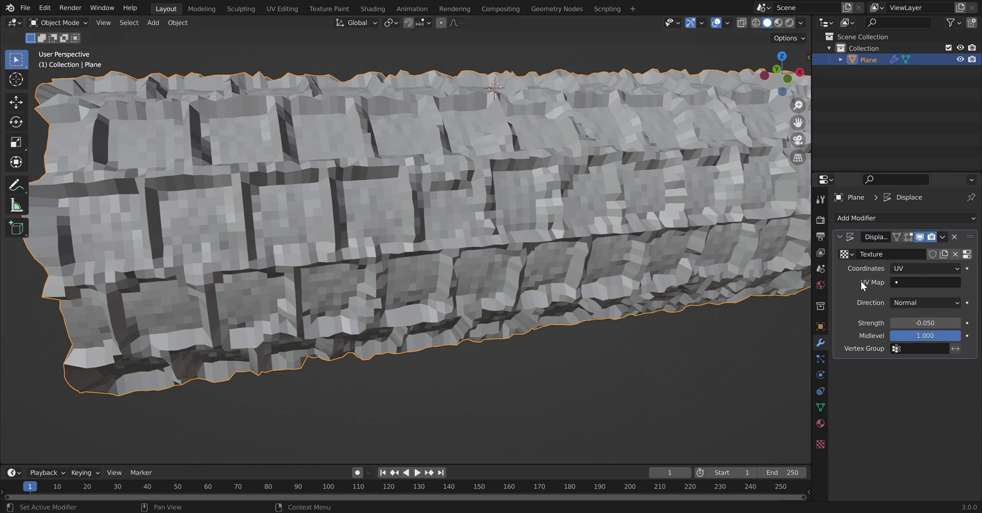
Add a Subdivision Surface modifier to the tube and apply the Displace modifier.
{"action": "left_click", "coordinate": [861, 216]}
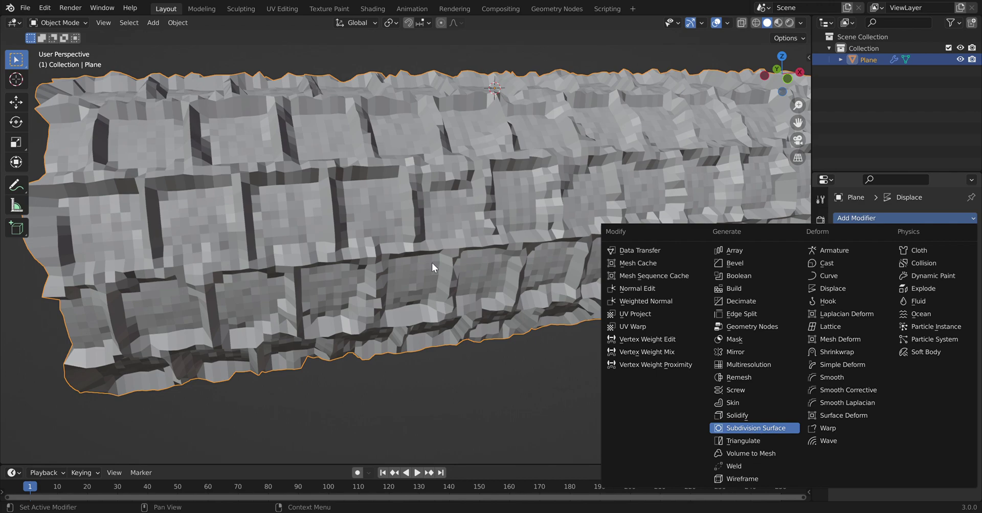
{"action": "key", "text": "Return"}
{"action": "middle_click_drag", "start_coordinate": [445, 312], "coordinate": [276, 300]}
{"action": "scroll", "coordinate": [276, 300], "scroll_direction": "down", "scroll_amount": 5}
{"action": "middle_click_drag", "start_coordinate": [365, 262], "coordinate": [502, 252]}
{"action": "middle_click_drag", "start_coordinate": [499, 198], "coordinate": [481, 222]}
{"action": "scroll", "coordinate": [447, 244], "scroll_direction": "up", "scroll_amount": 3}
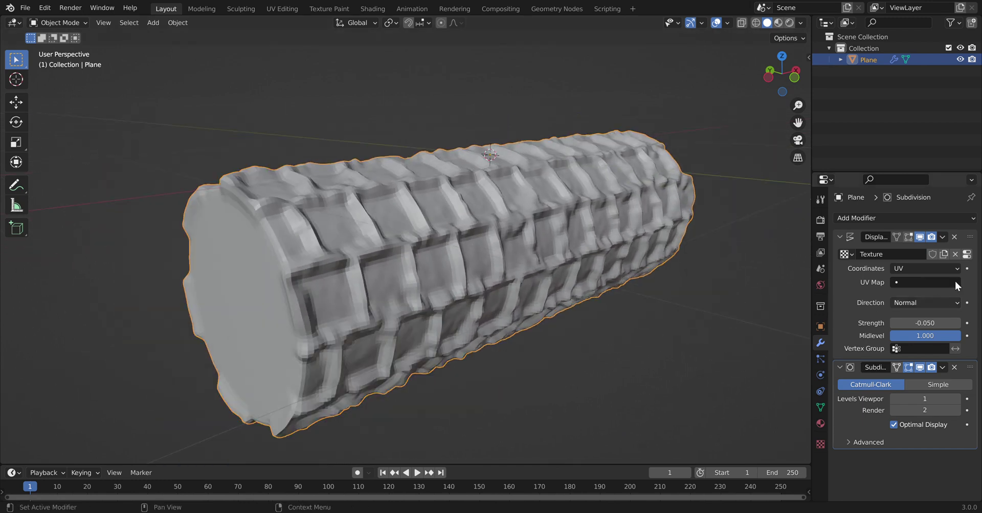
{"action": "left_click", "coordinate": [942, 237]}
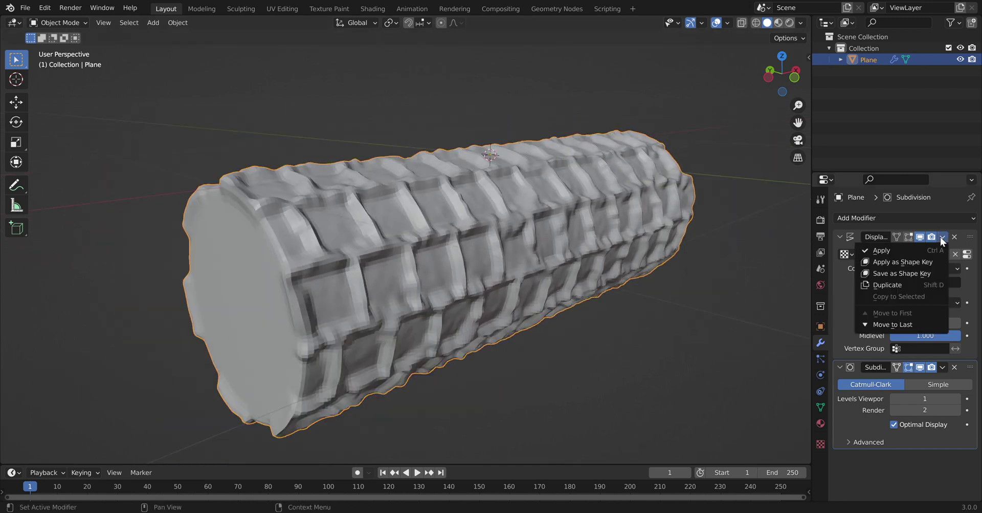
{"action": "left_click", "coordinate": [898, 250]}
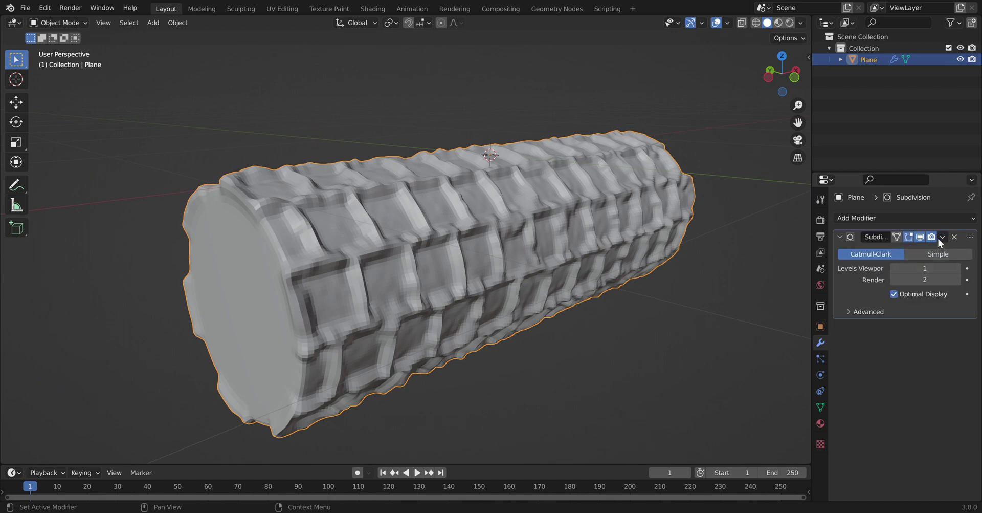
Apply the Subdivision Surface modifier to the tube mesh.
{"action": "left_click", "coordinate": [940, 237]}
{"action": "left_click", "coordinate": [888, 250]}
{"action": "mouse_move", "coordinate": [508, 209]}
{"action": "middle_mouse_down"}
{"action": "mouse_move", "coordinate": [496, 193]}
{"action": "mouse_move", "coordinate": [567, 208]}
{"action": "mouse_move", "coordinate": [571, 230]}
{"action": "mouse_move", "coordinate": [490, 211]}
{"action": "middle_mouse_up"}
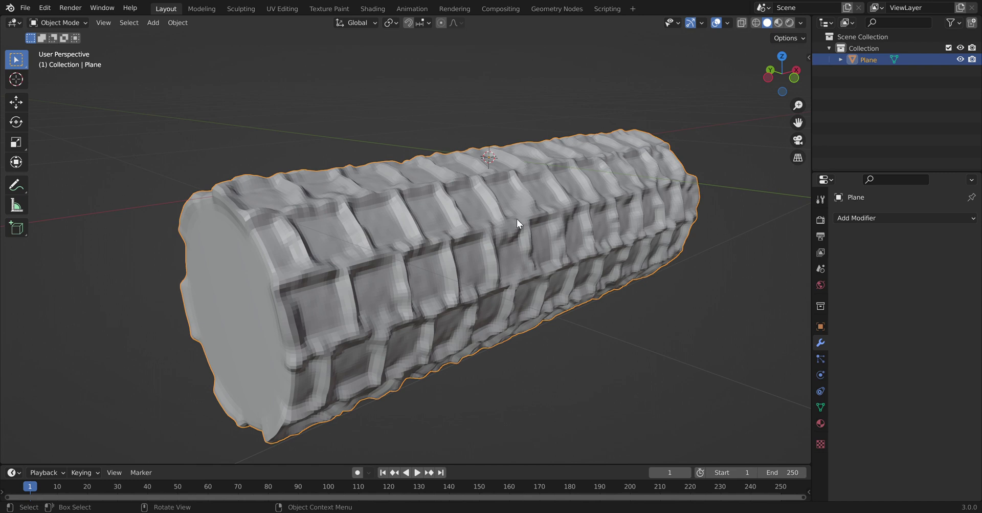
Scale the tube to 10 on the X, Y and Z axes in its object transform values.
{"action": "left_click", "coordinate": [808, 58]}
{"action": "left_click", "coordinate": [737, 189]}
{"action": "type", "text": "1"}
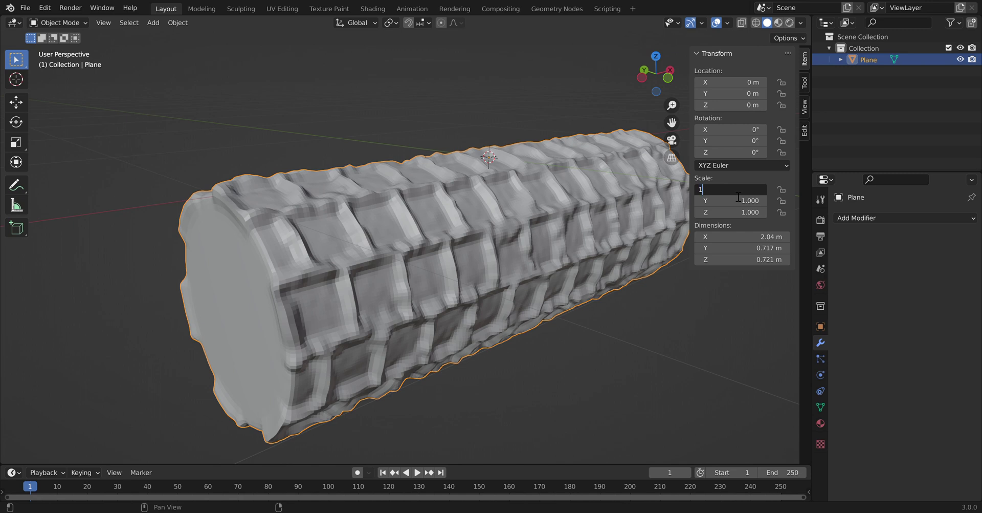
{"action": "type", "text": "0"}
{"action": "key", "text": "Tab"}
{"action": "type", "text": "10"}
{"action": "key", "text": "Tab"}
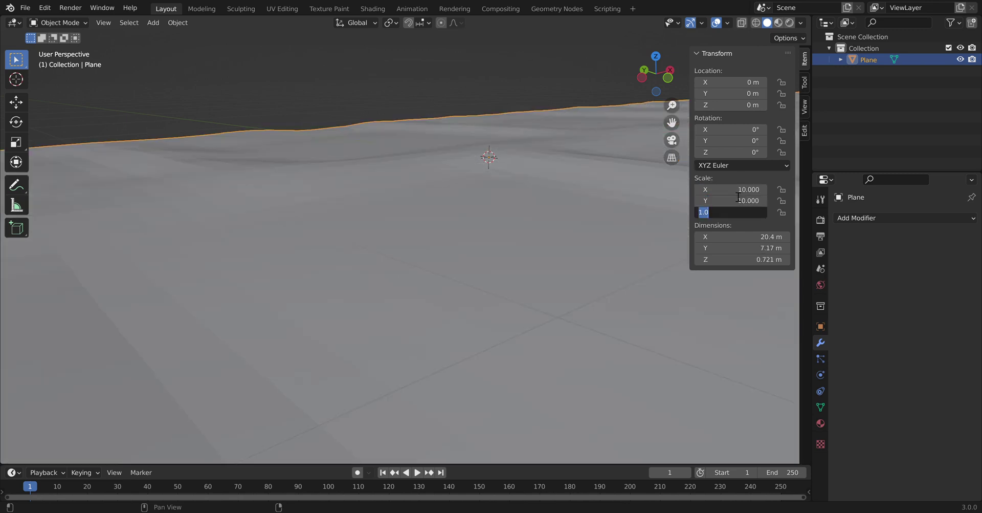
{"action": "type", "text": "10"}
{"action": "key", "text": "Tab"}
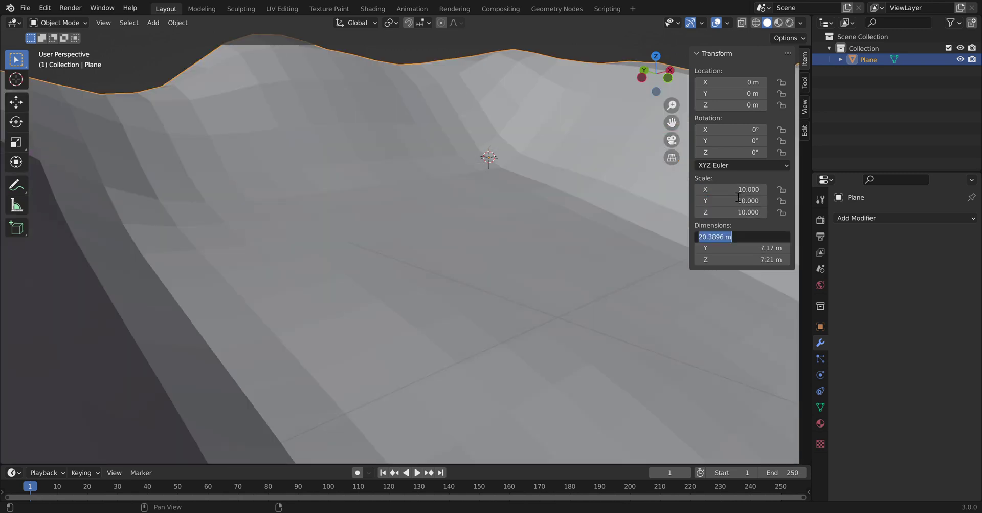
{"action": "key", "text": "Escape"}
{"action": "scroll", "coordinate": [494, 237], "scroll_direction": "down", "scroll_amount": 8}
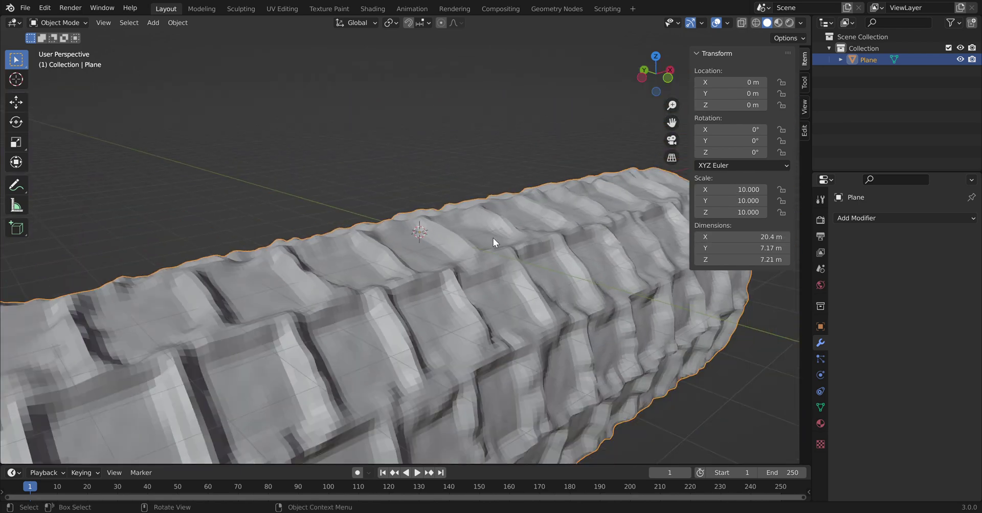
{"action": "middle_click_drag", "start_coordinate": [481, 246], "coordinate": [420, 254]}
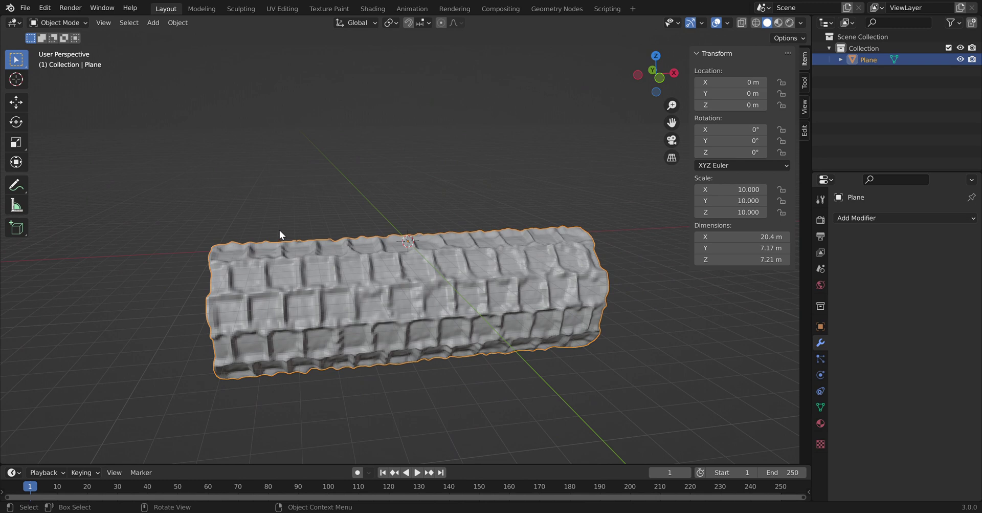
{"action": "middle_click_drag", "start_coordinate": [280, 231], "coordinate": [423, 244]}
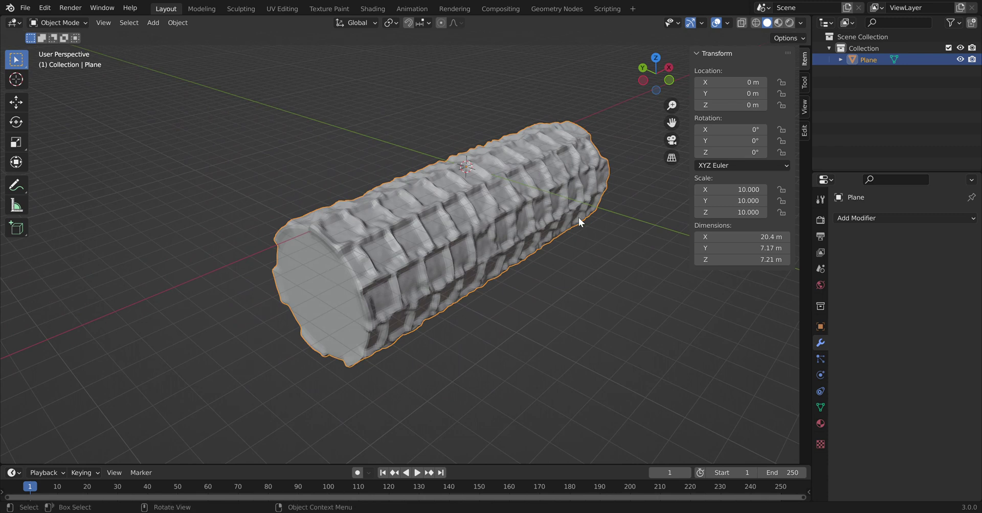
{"action": "middle_click_drag", "start_coordinate": [535, 235], "coordinate": [519, 245]}
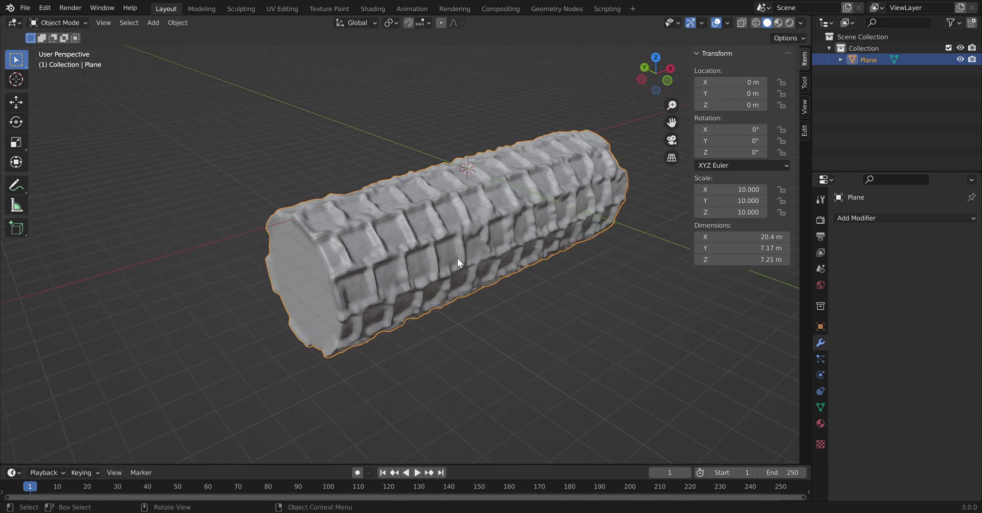
Select every face of the tube in Edit Mode and recalculate the normals to the outside.
{"action": "key", "text": "Tab"}
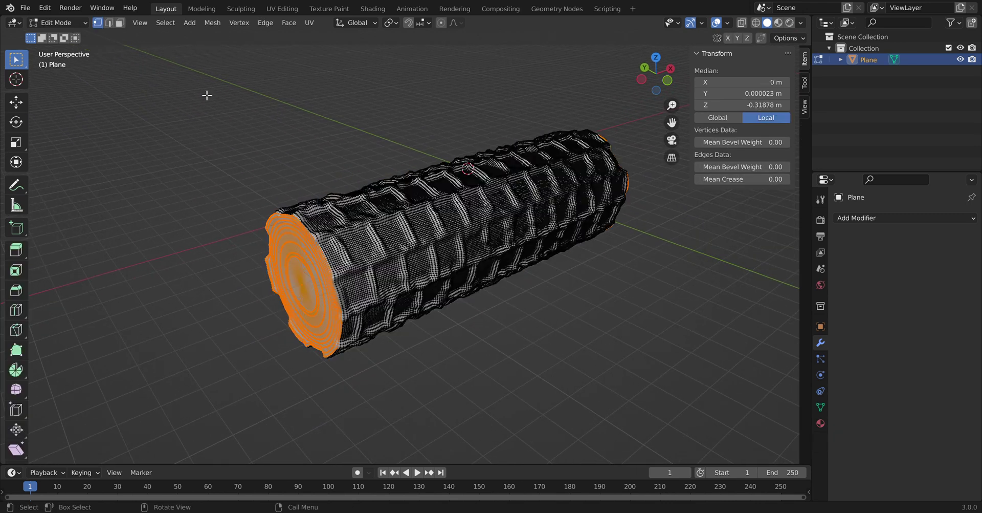
{"action": "left_click", "coordinate": [120, 23]}
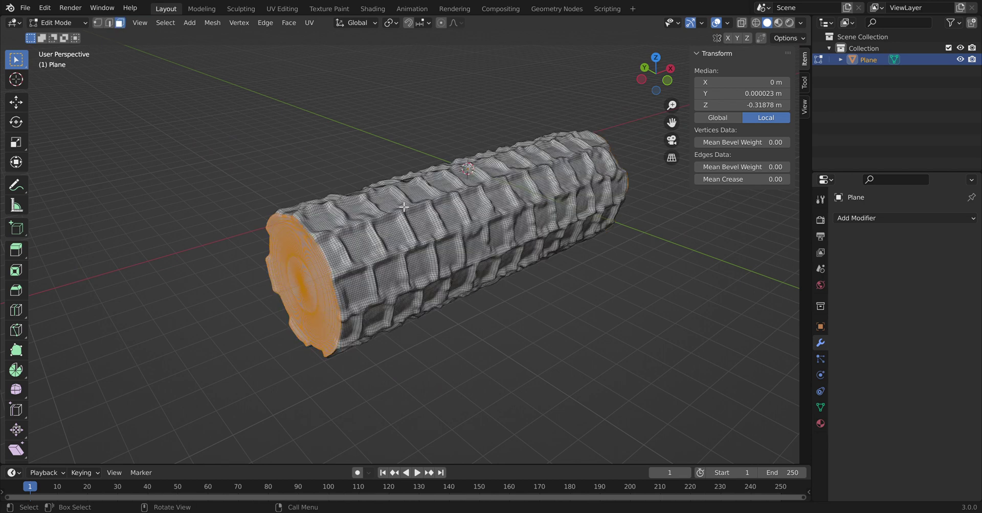
{"action": "key", "text": "a"}
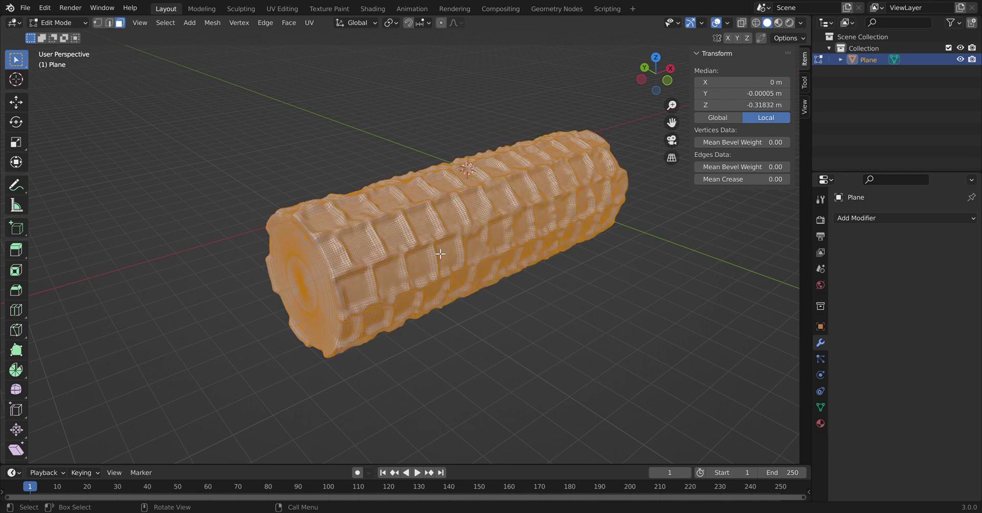
{"action": "left_click", "coordinate": [221, 24]}
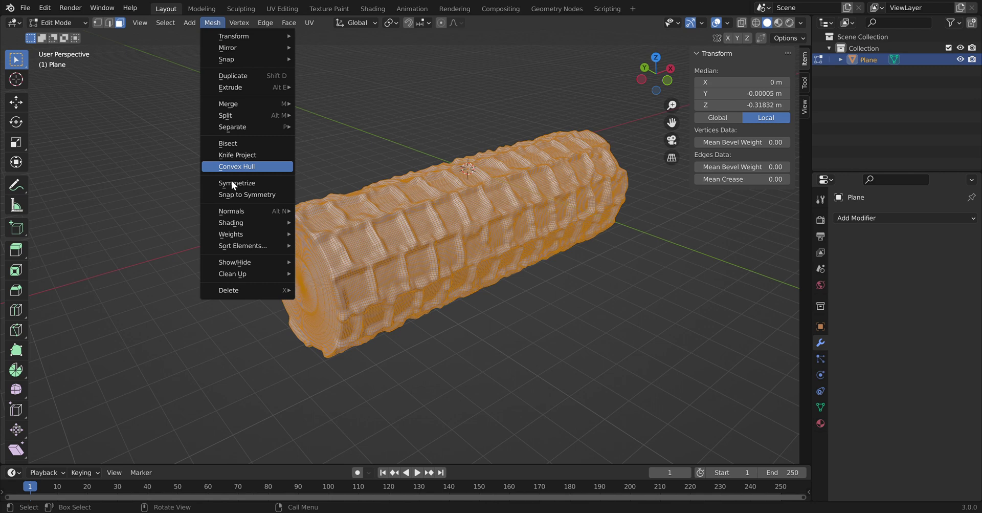
{"action": "mouse_move", "coordinate": [235, 213]}
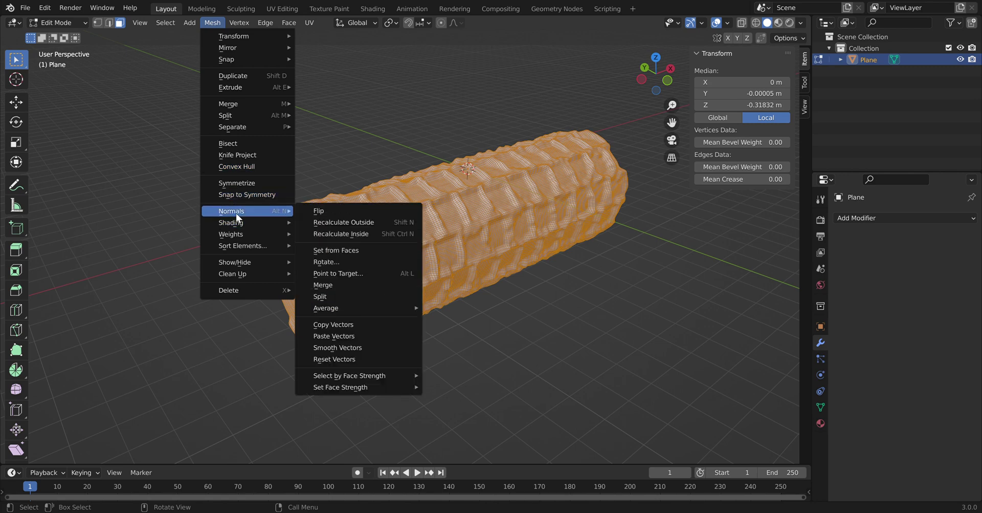
{"action": "left_click", "coordinate": [369, 224]}
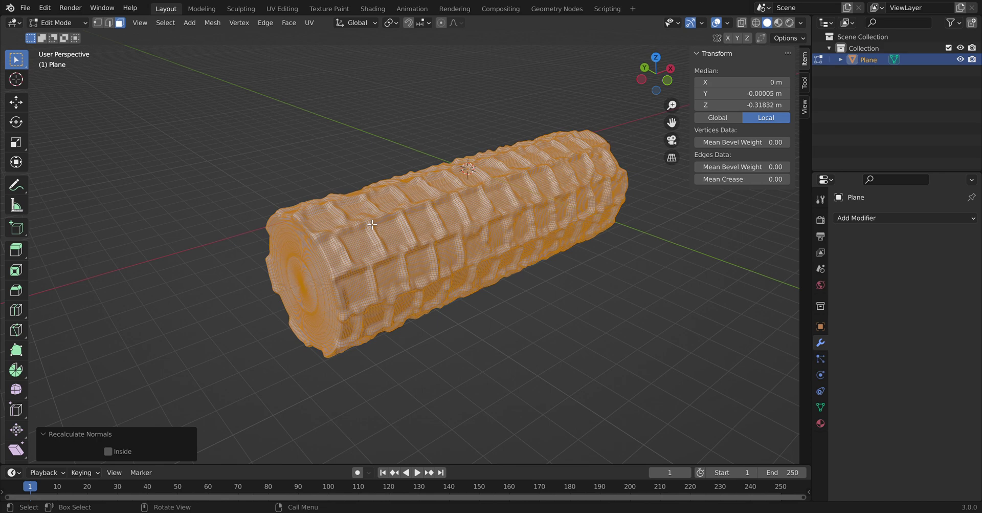
Examine the brick relief from inside the tube and compare it with the outer surface and end cap.
{"action": "scroll", "coordinate": [438, 220], "scroll_direction": "up", "scroll_amount": 5}
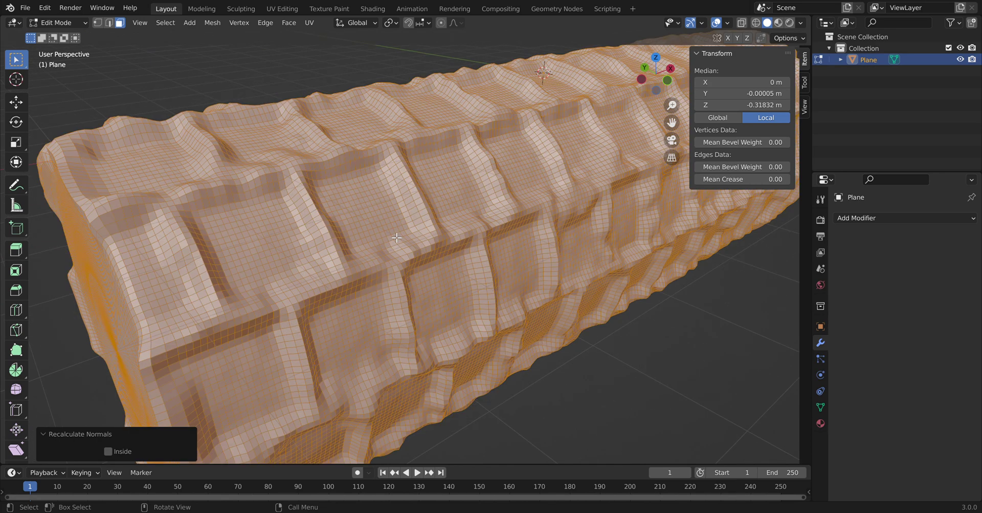
{"action": "scroll", "coordinate": [421, 200], "scroll_direction": "down", "scroll_amount": 3}
{"action": "middle_click_drag", "start_coordinate": [421, 200], "coordinate": [425, 174]}
{"action": "scroll", "coordinate": [407, 218], "scroll_direction": "up", "scroll_amount": 6}
{"action": "scroll", "coordinate": [407, 218], "scroll_direction": "down", "scroll_amount": 2}
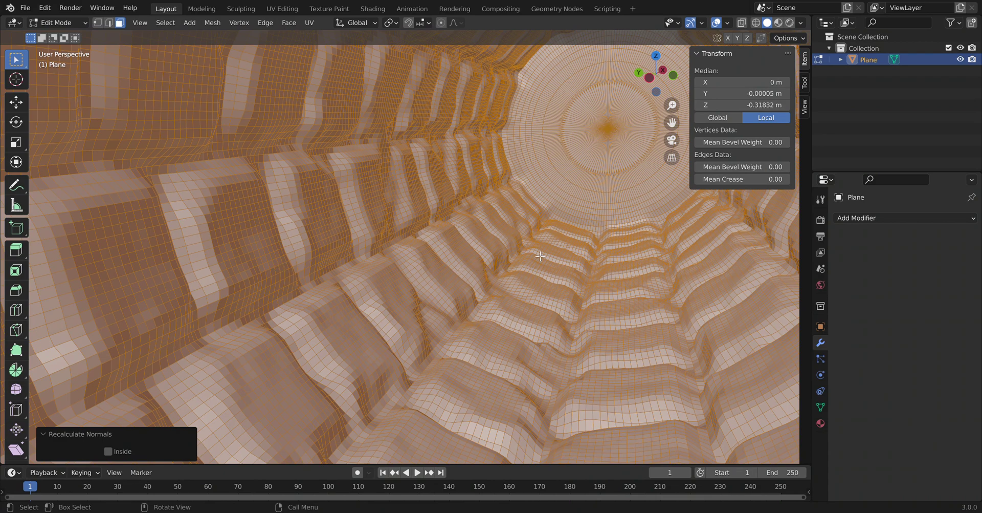
{"action": "middle_click_drag", "start_coordinate": [540, 256], "coordinate": [521, 277]}
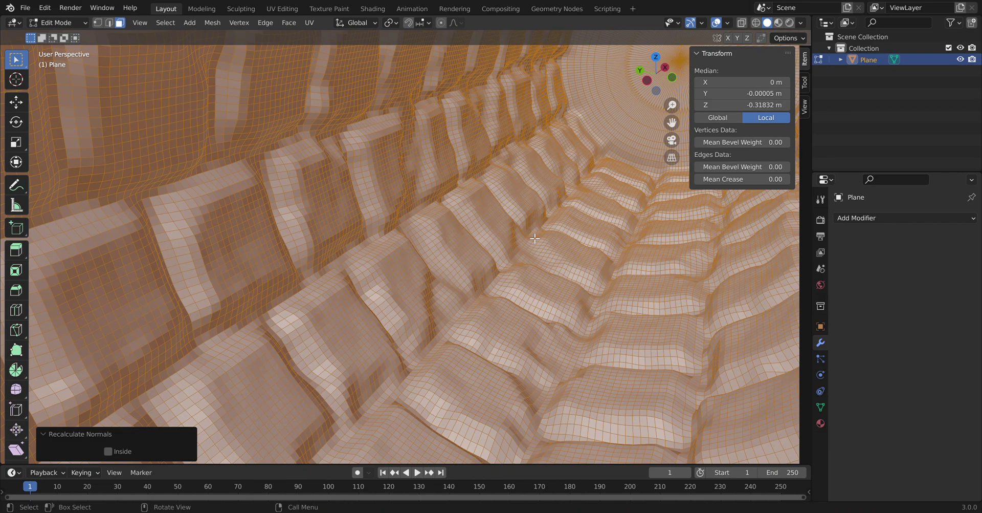
{"action": "scroll", "coordinate": [553, 308], "scroll_direction": "down", "scroll_amount": 6}
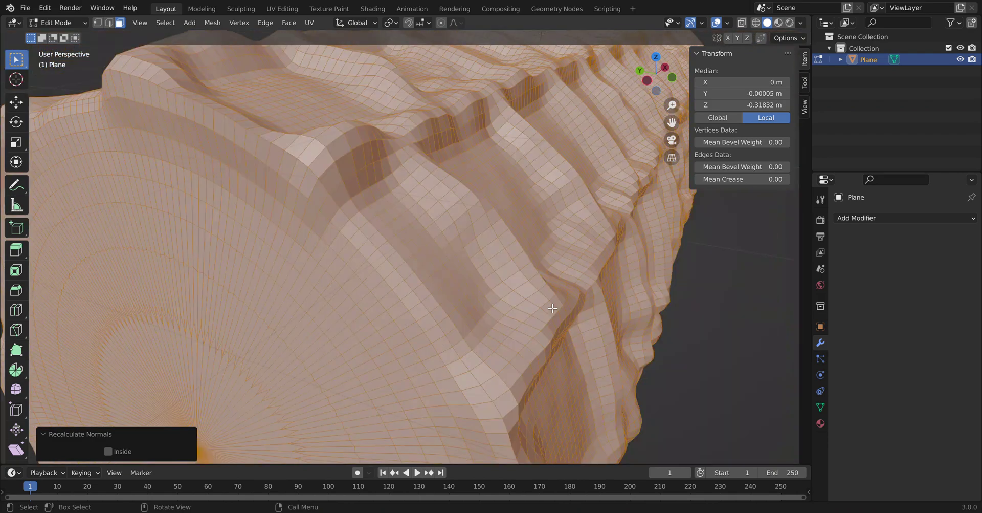
{"action": "scroll", "coordinate": [418, 224], "scroll_direction": "up", "scroll_amount": 6}
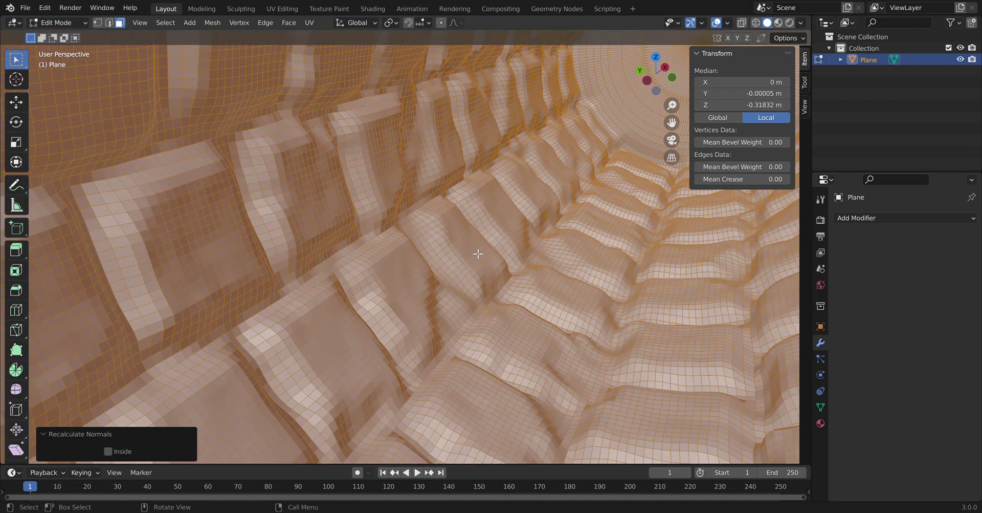
{"action": "scroll", "coordinate": [478, 254], "scroll_direction": "down", "scroll_amount": 6}
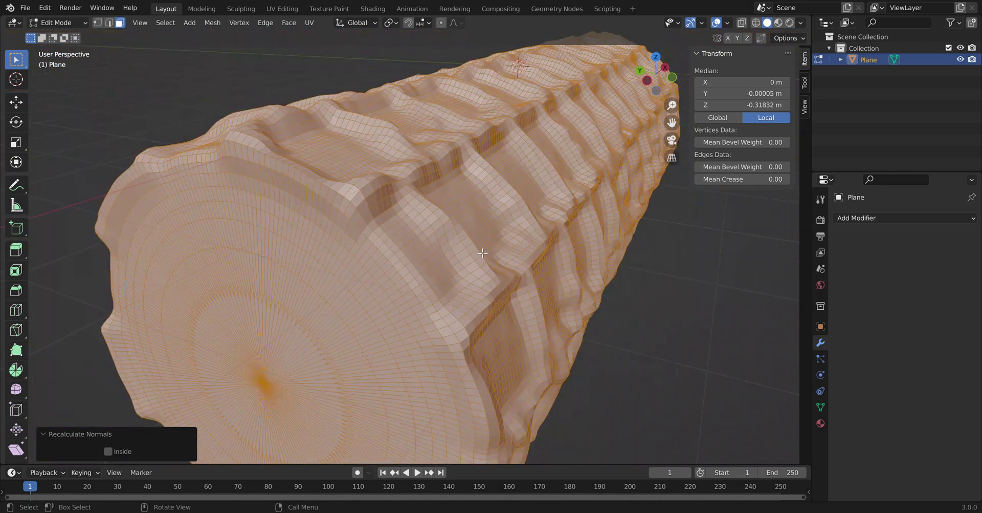
{"action": "middle_click_drag", "start_coordinate": [540, 232], "coordinate": [479, 243]}
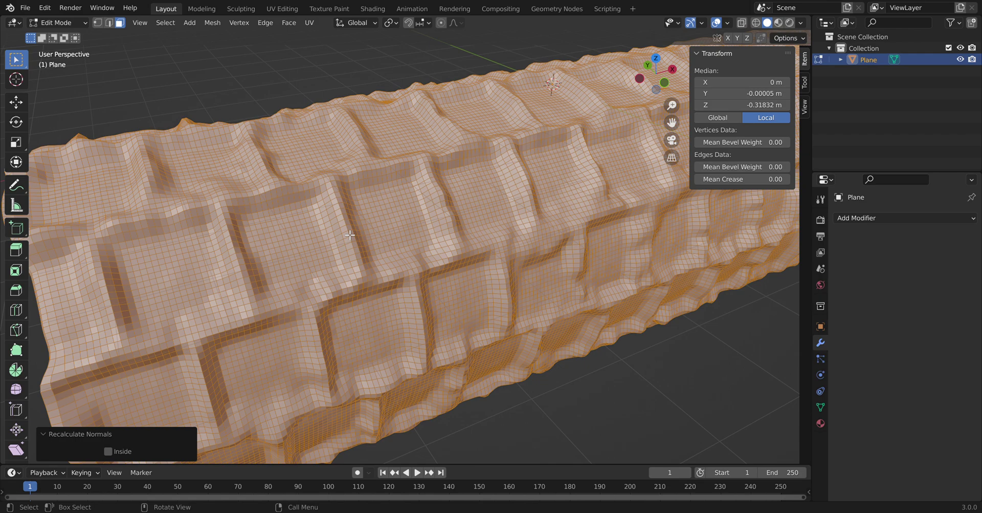
Deselect all of the tube's faces and return to Object Mode.
{"action": "scroll", "coordinate": [350, 235], "scroll_direction": "down", "scroll_amount": 5}
{"action": "middle_click_drag", "start_coordinate": [398, 301], "coordinate": [402, 257]}
{"action": "left_click", "coordinate": [465, 120]}
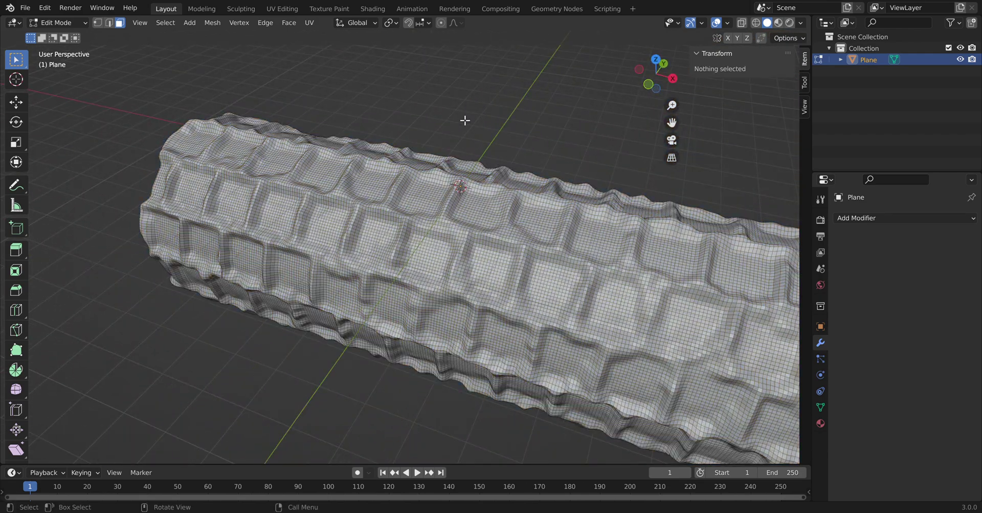
{"action": "key", "text": "Tab"}
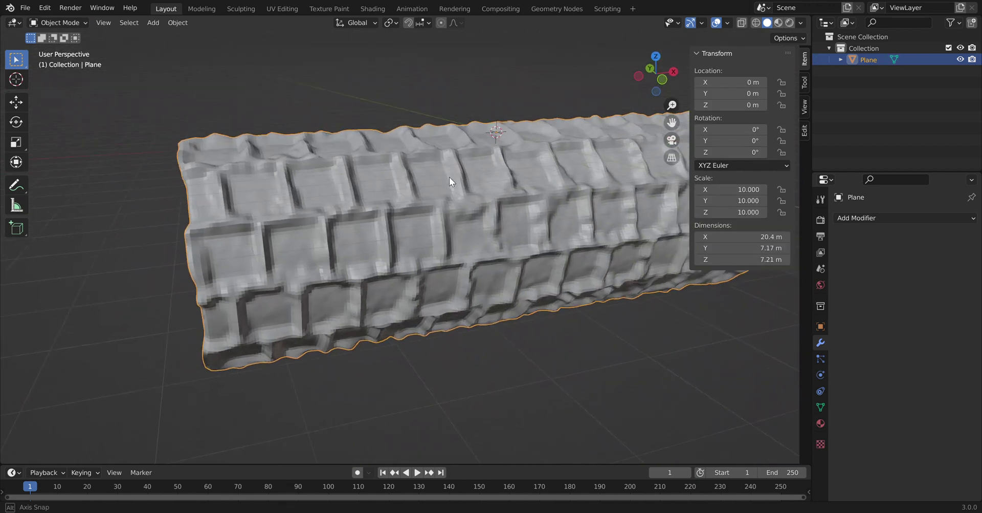